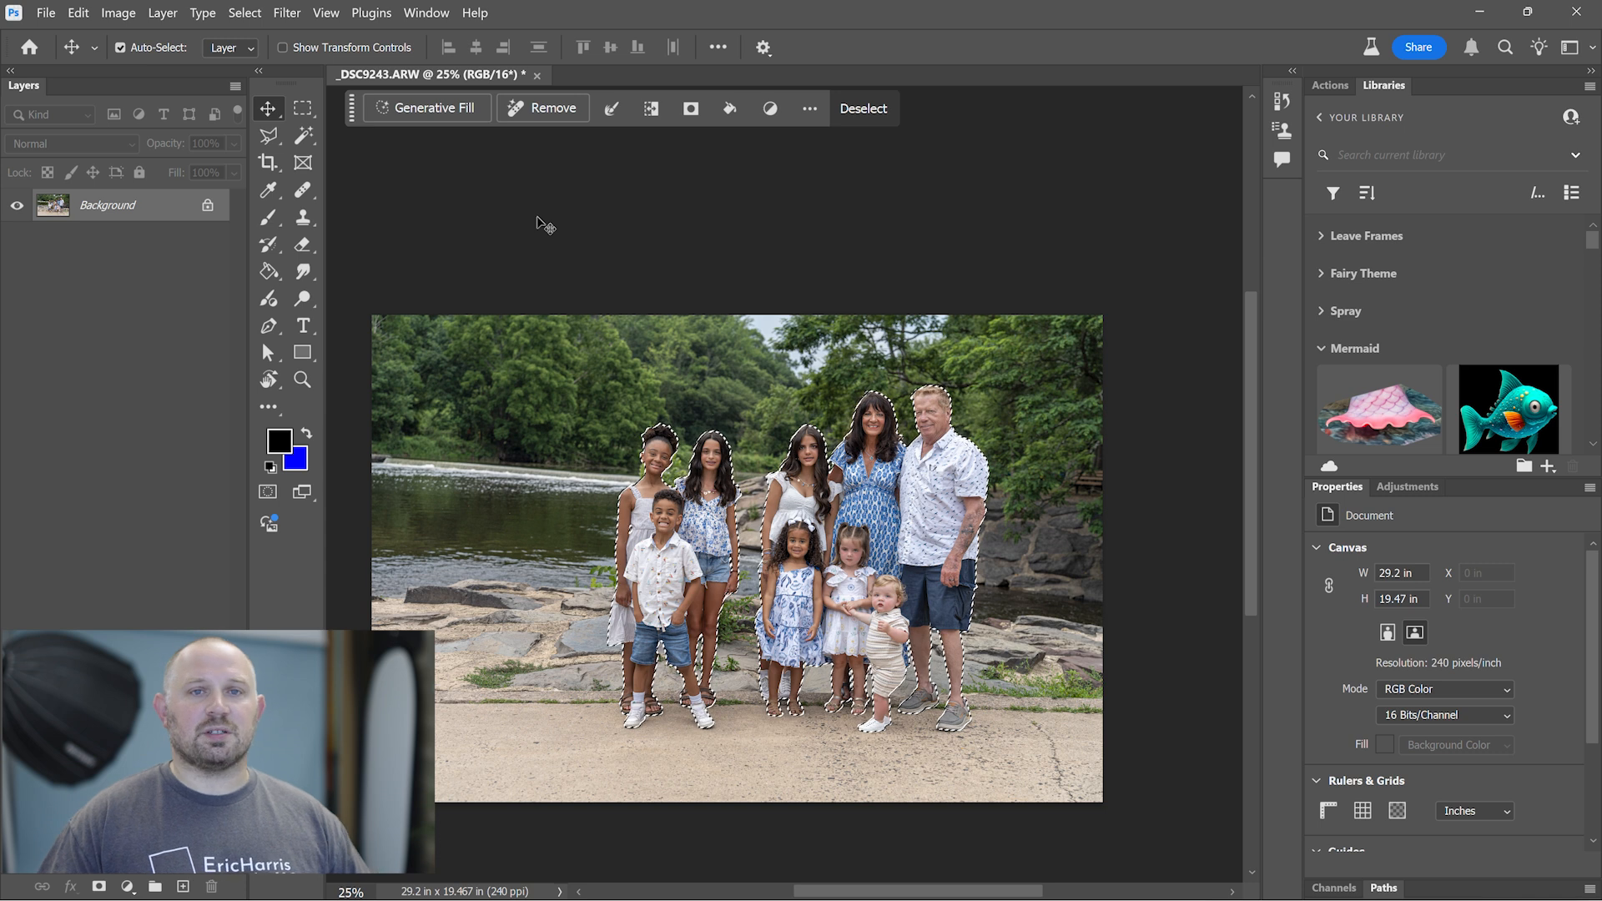
- Subtract the right-hand group of people from the selection and cut the three remaining children onto a new layer
key("m")
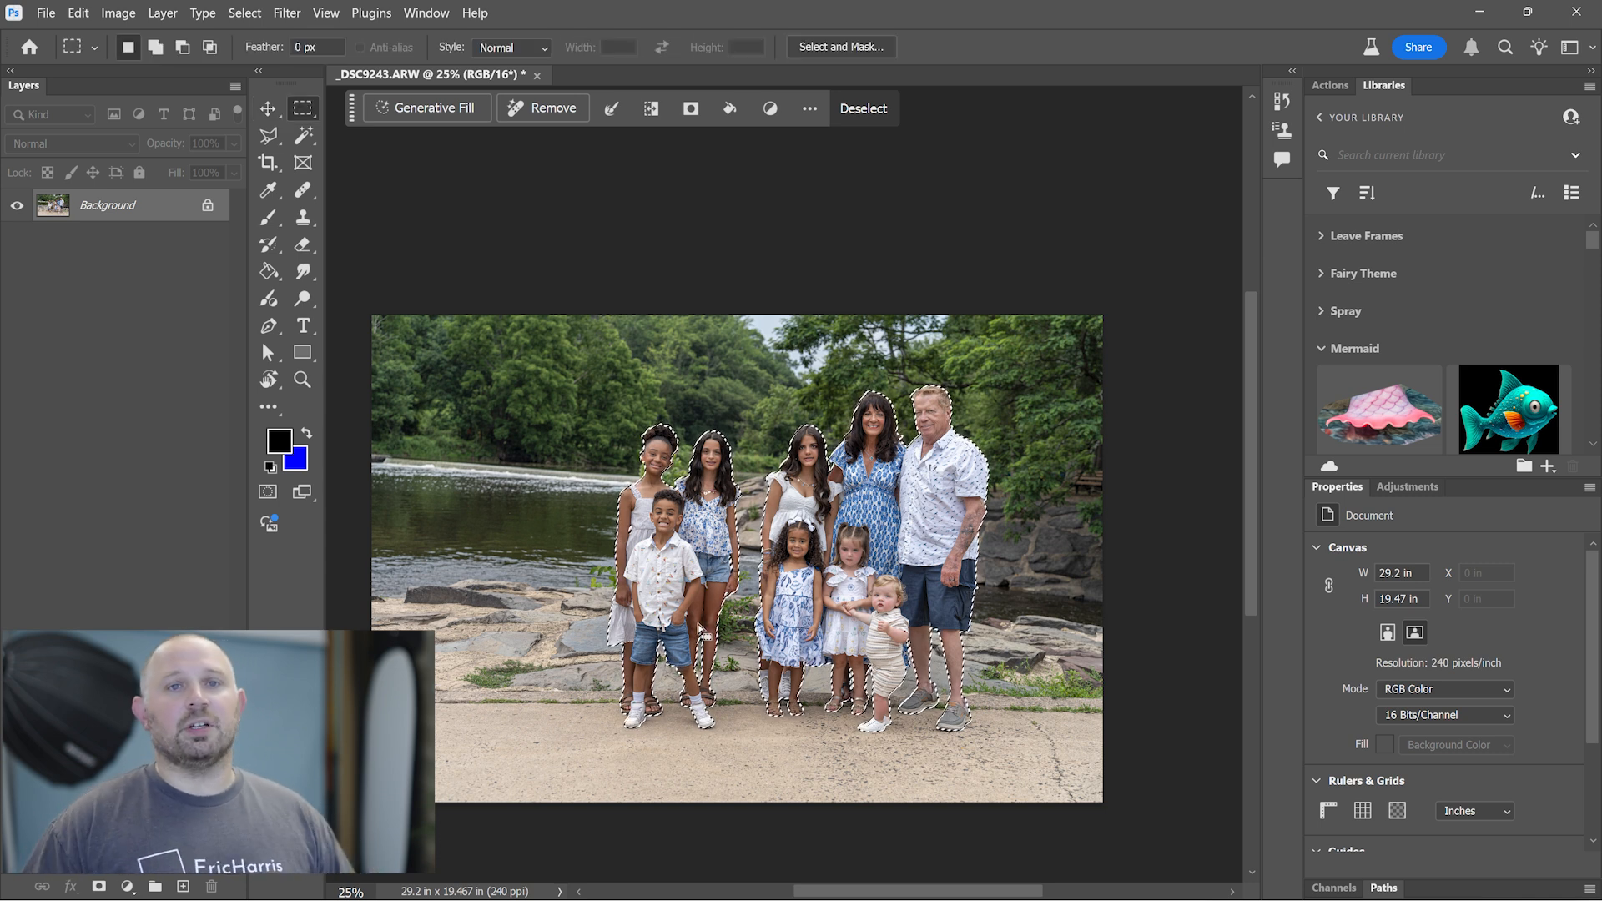
key("alt")
left_click_drag(749, 321, 1014, 770)
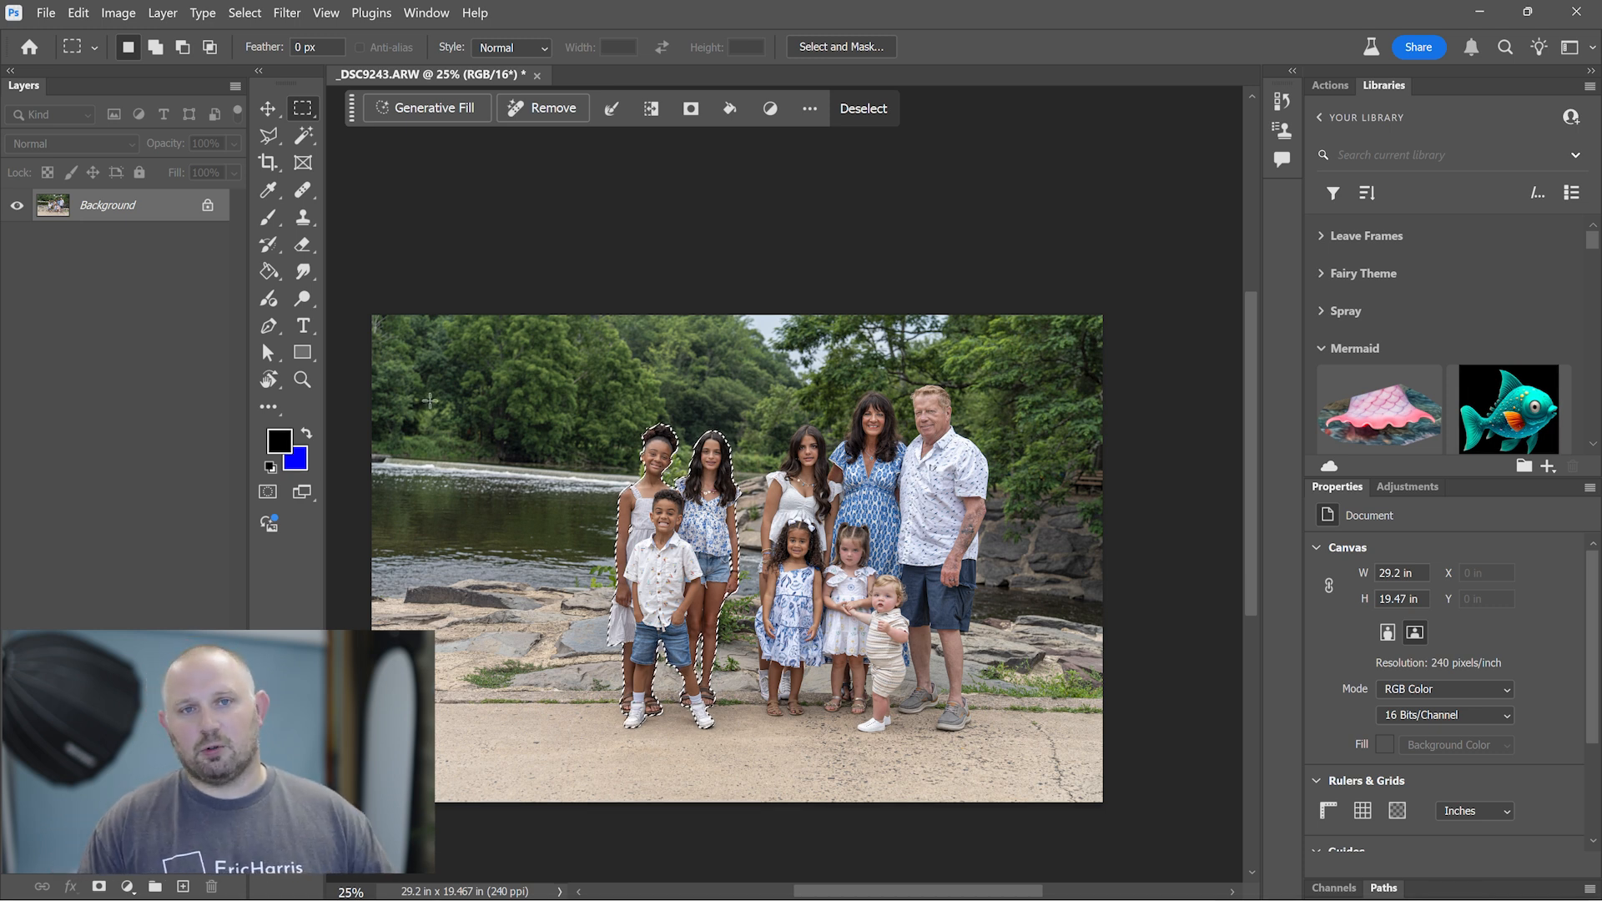
right_click(667, 576)
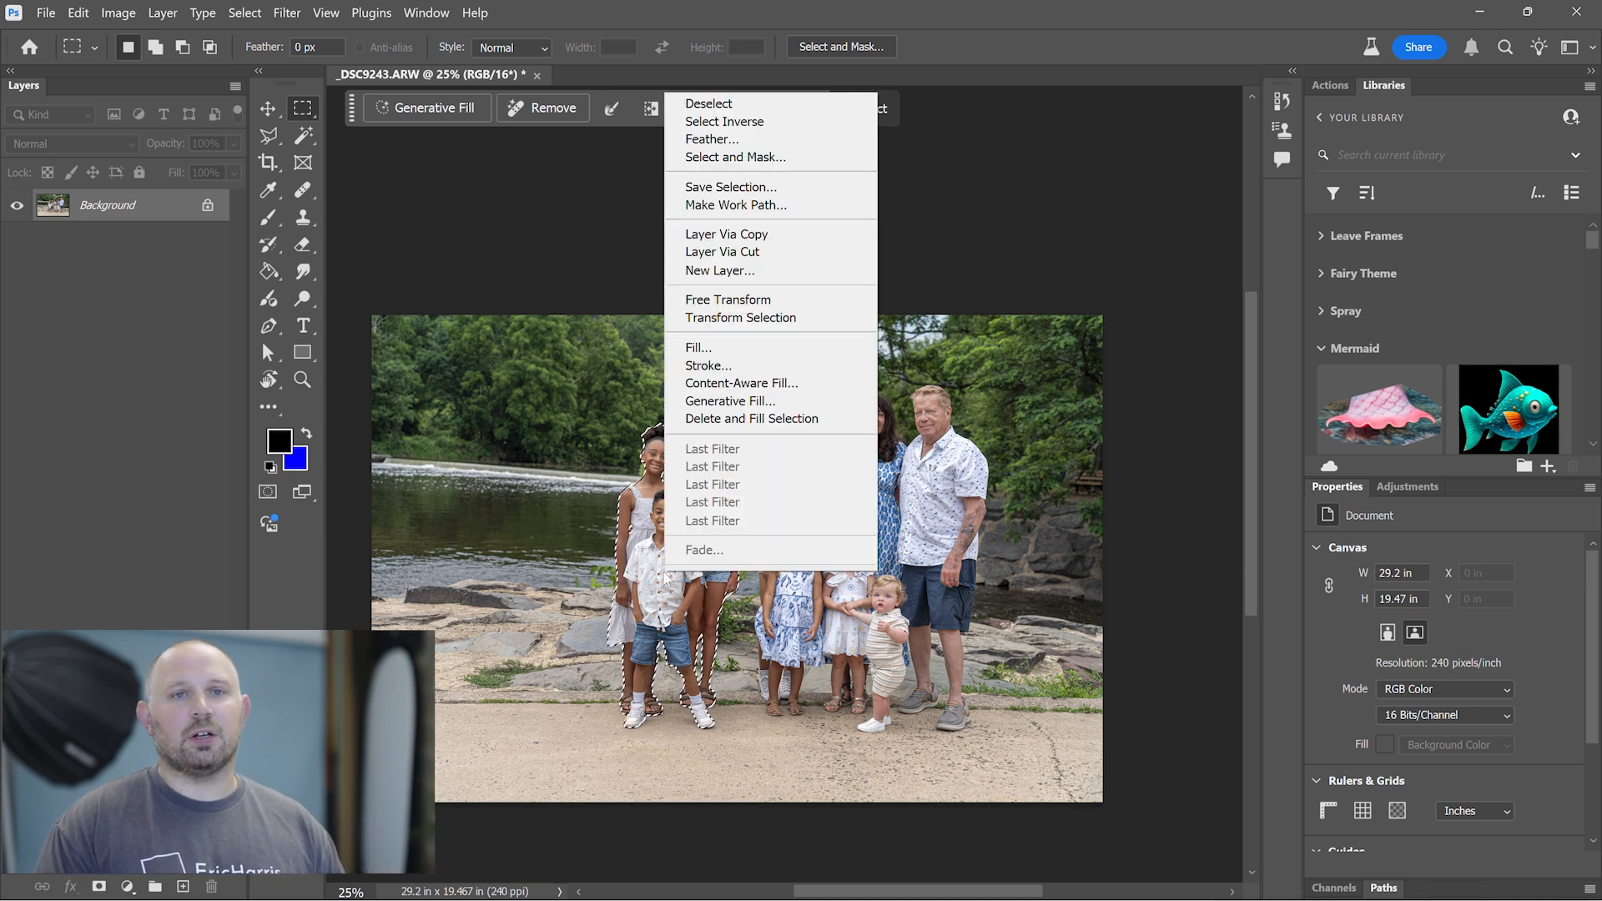
left_click(742, 253)
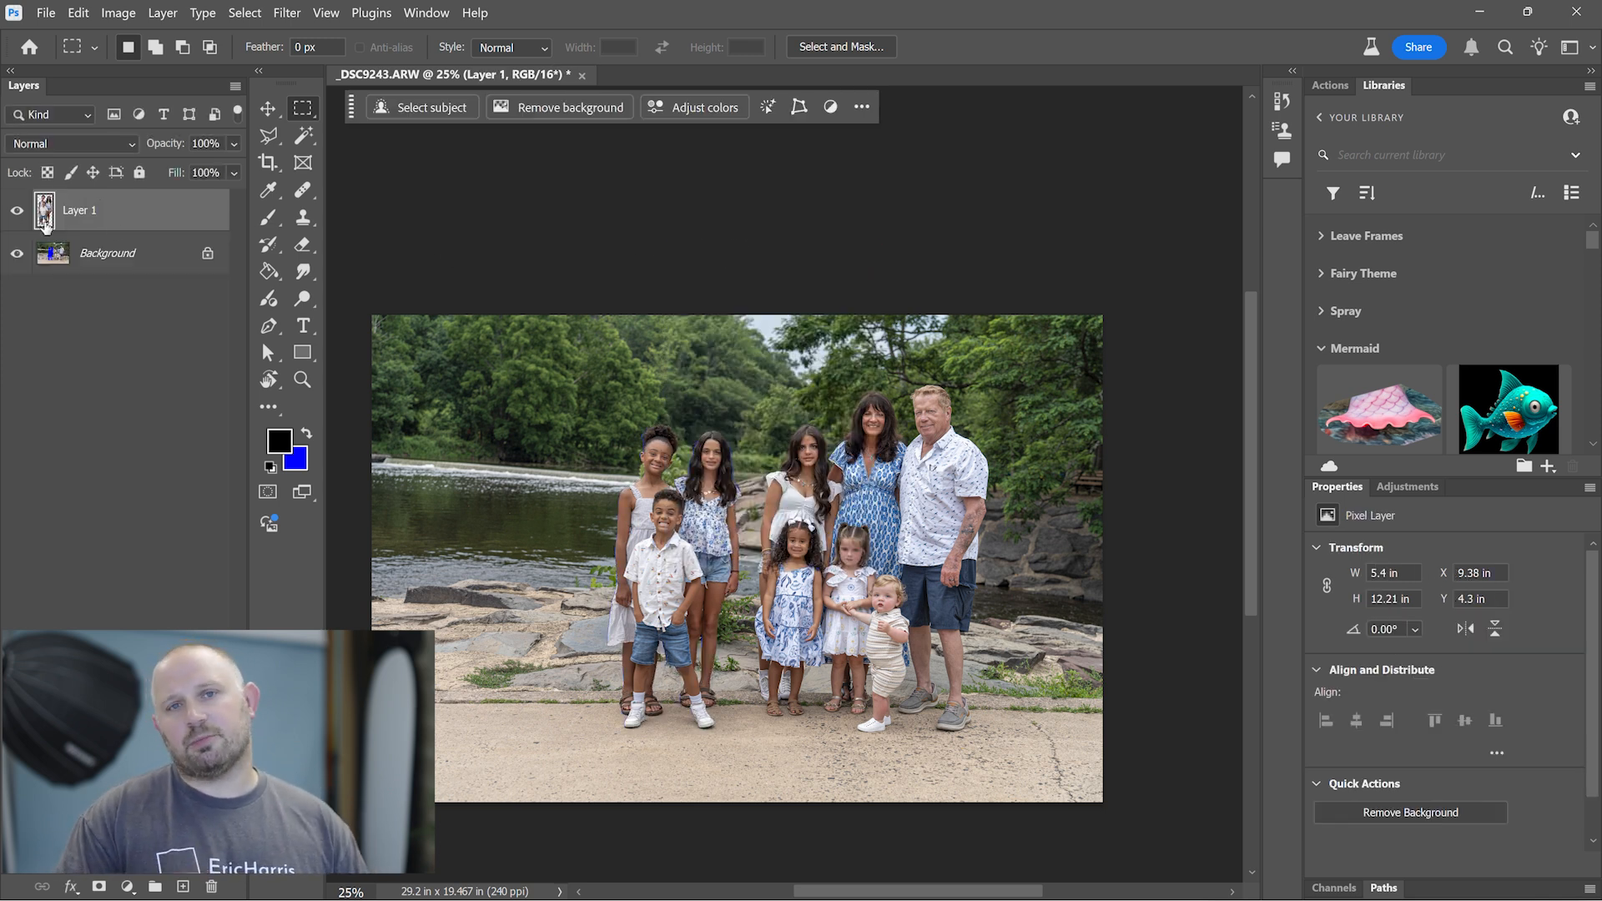
- Hide the cut-out children's layer and select the blue silhouette on the Background with the Magic Wand
left_click(17, 212)
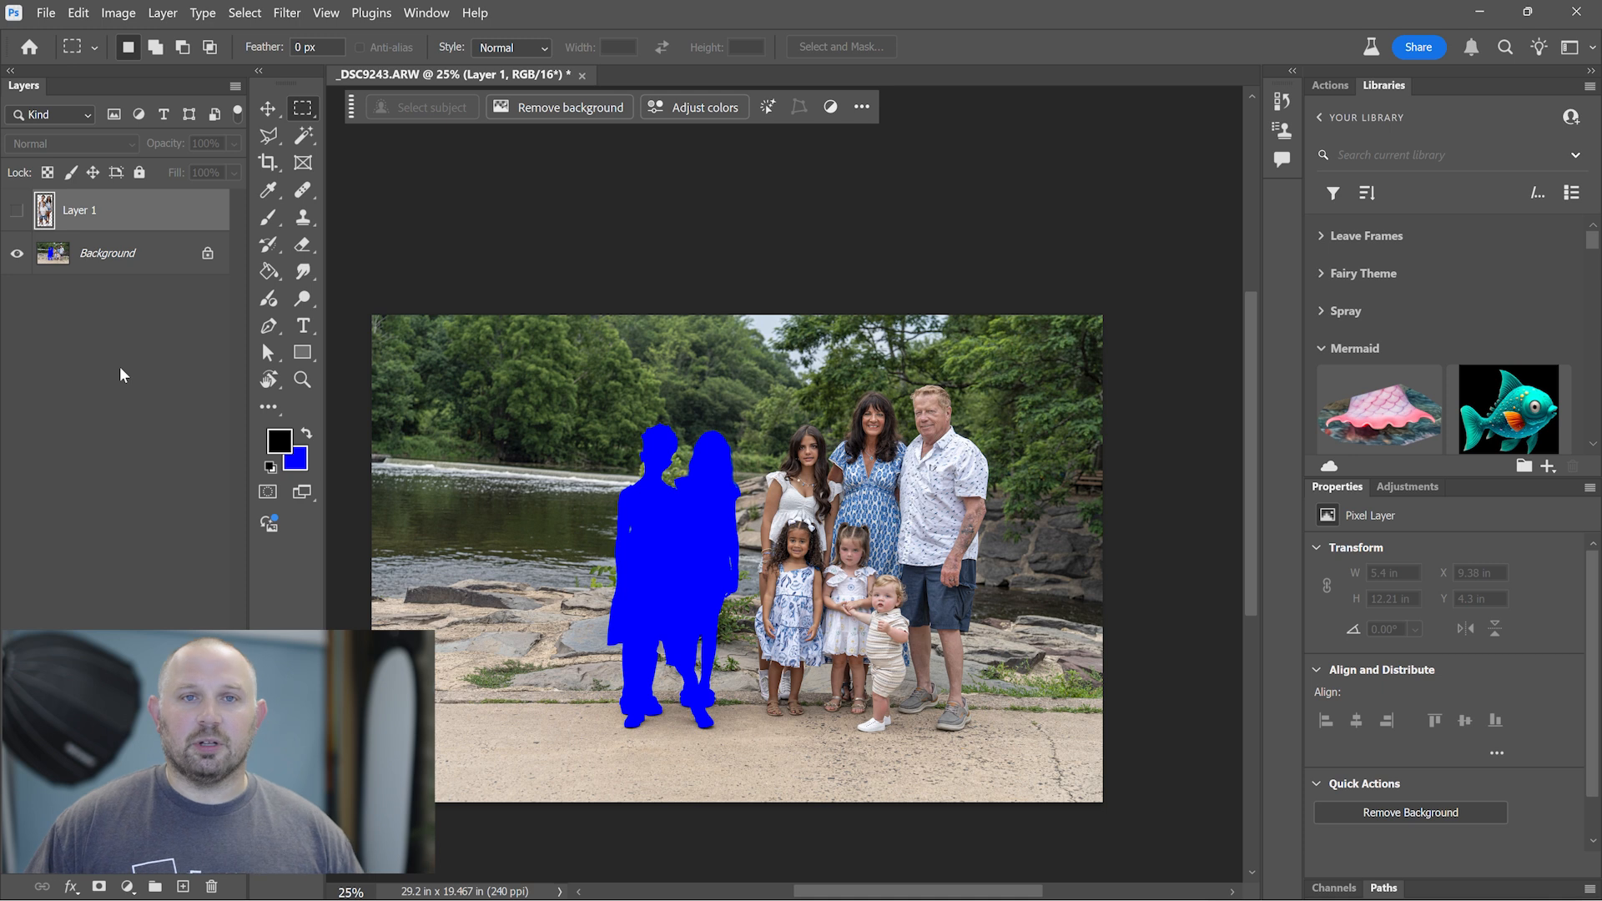
left_click(127, 262)
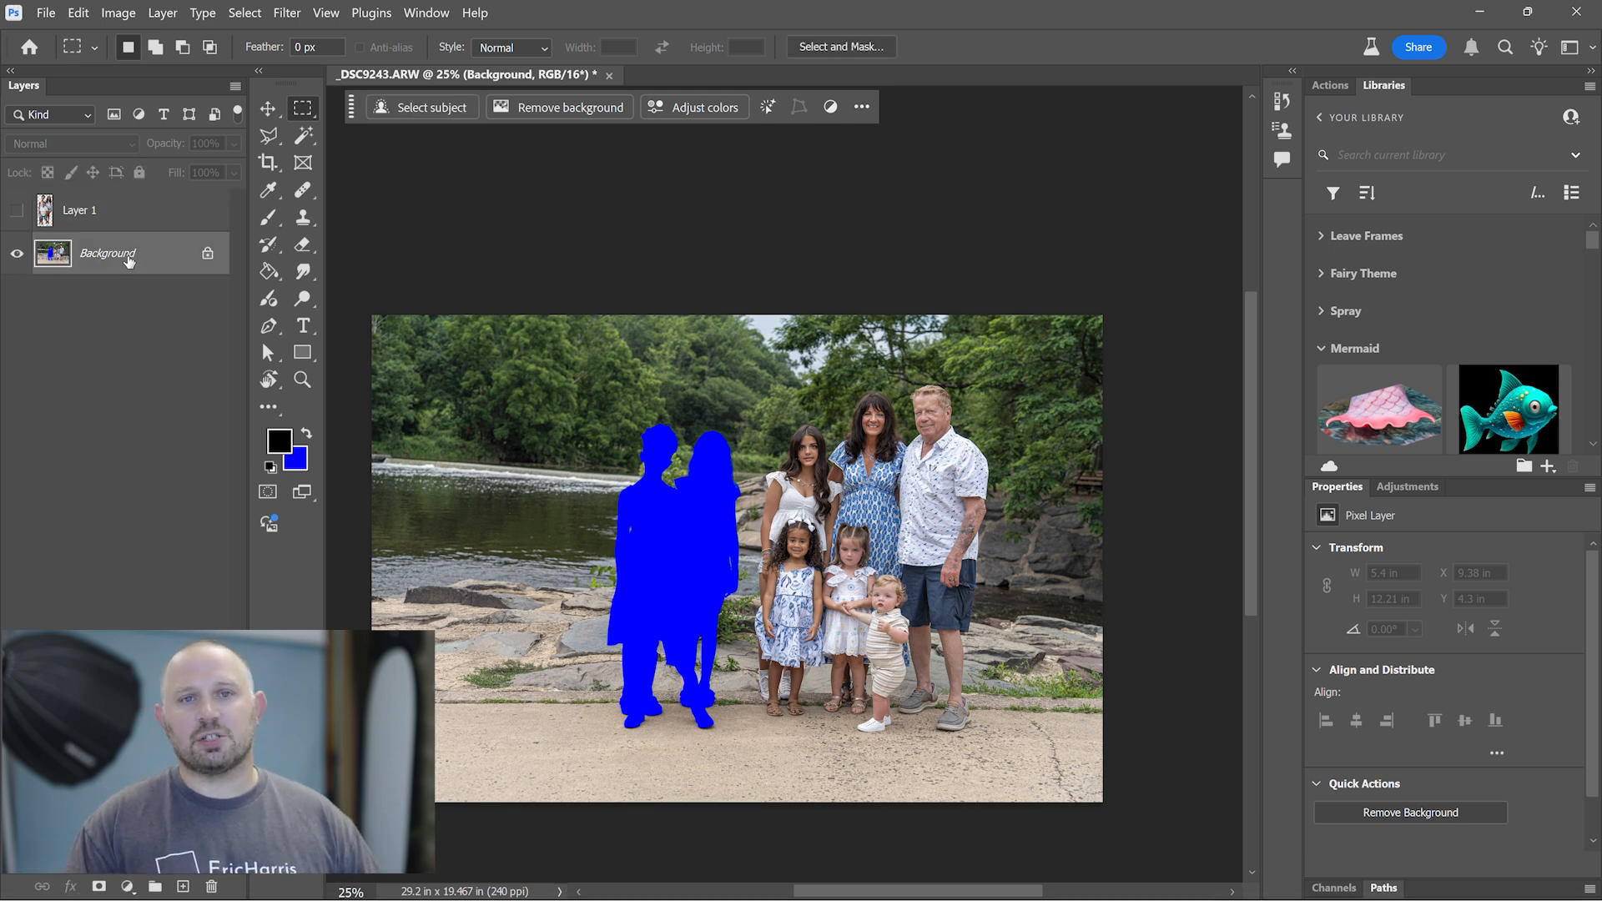
left_click(308, 137)
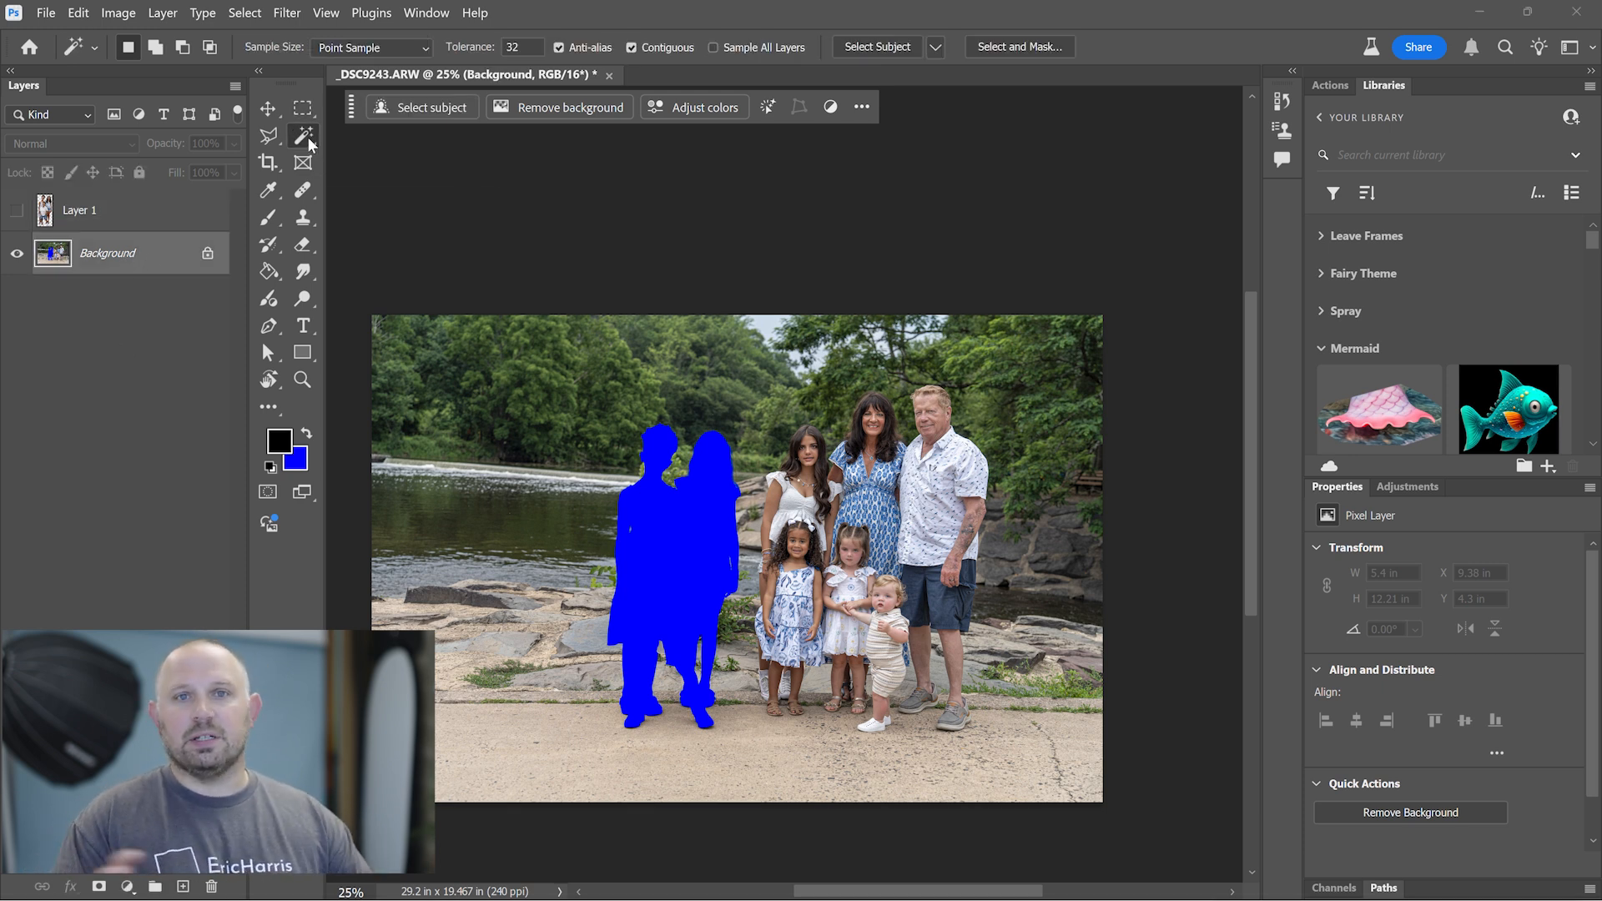
left_click(399, 174)
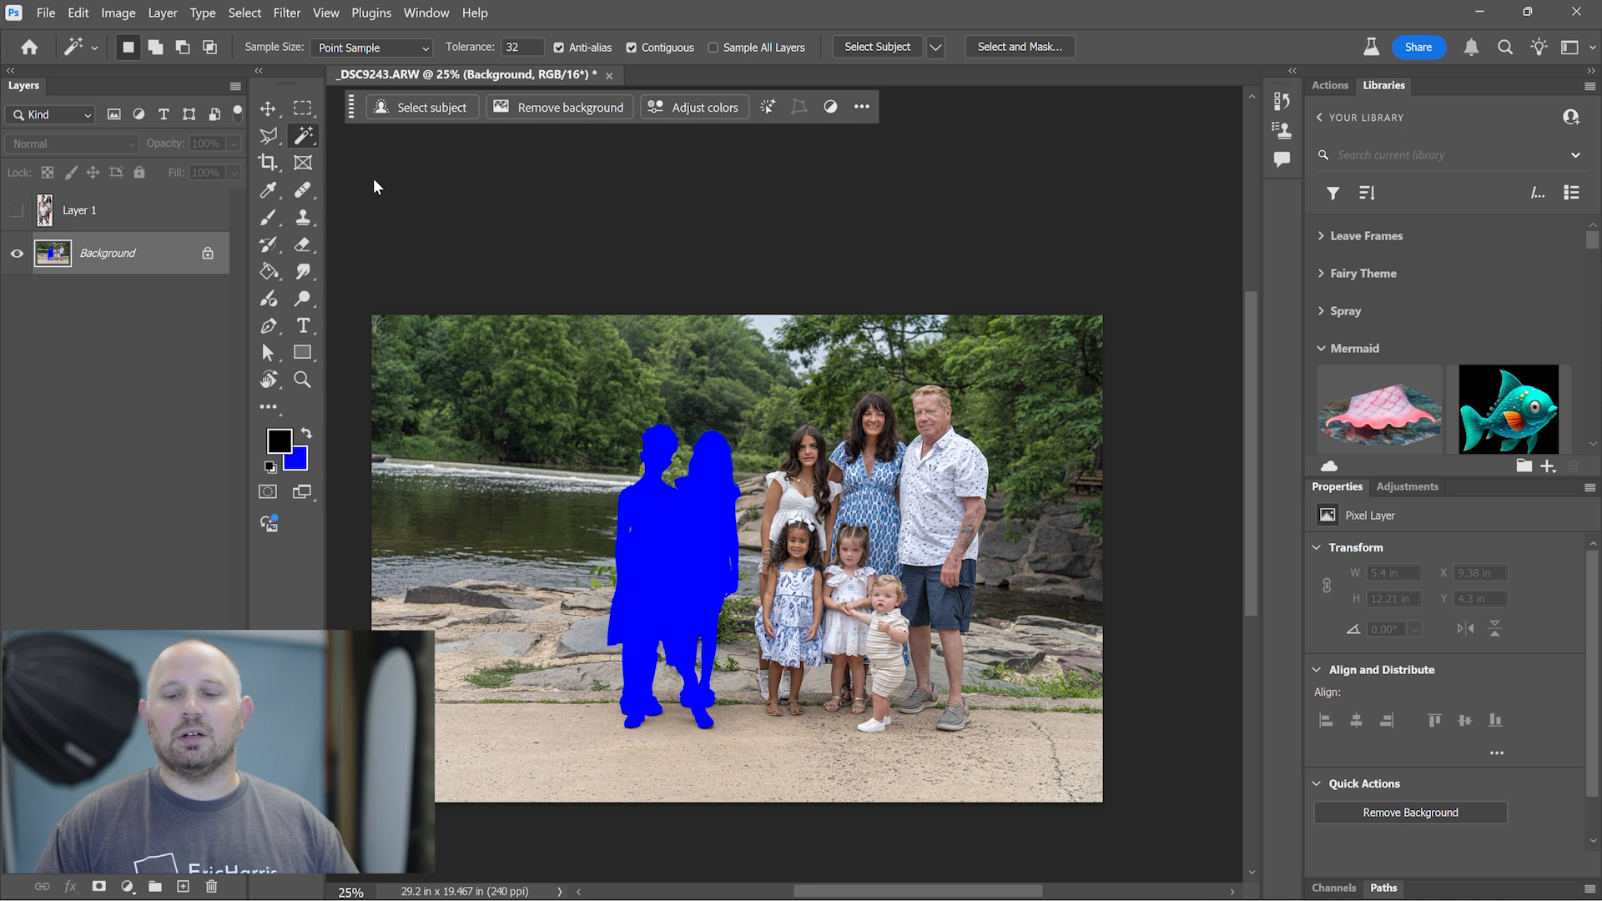
left_click(693, 544)
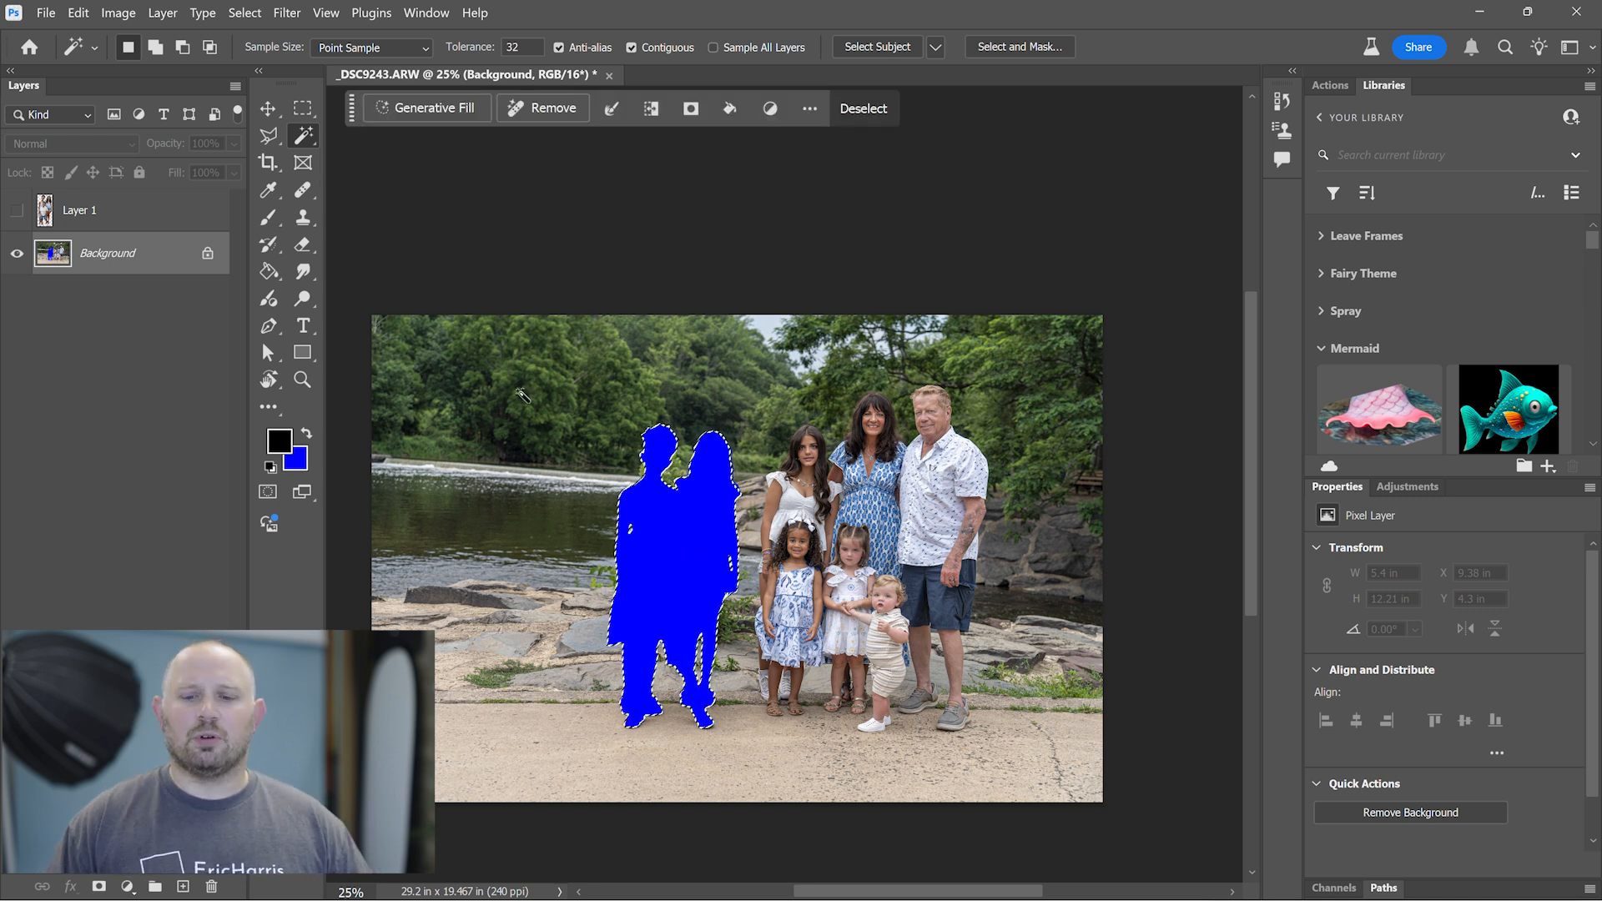
- Run Generative Fill on the silhouette without a prompt, choose the fourth variation, and merge it into the Background
left_click(427, 119)
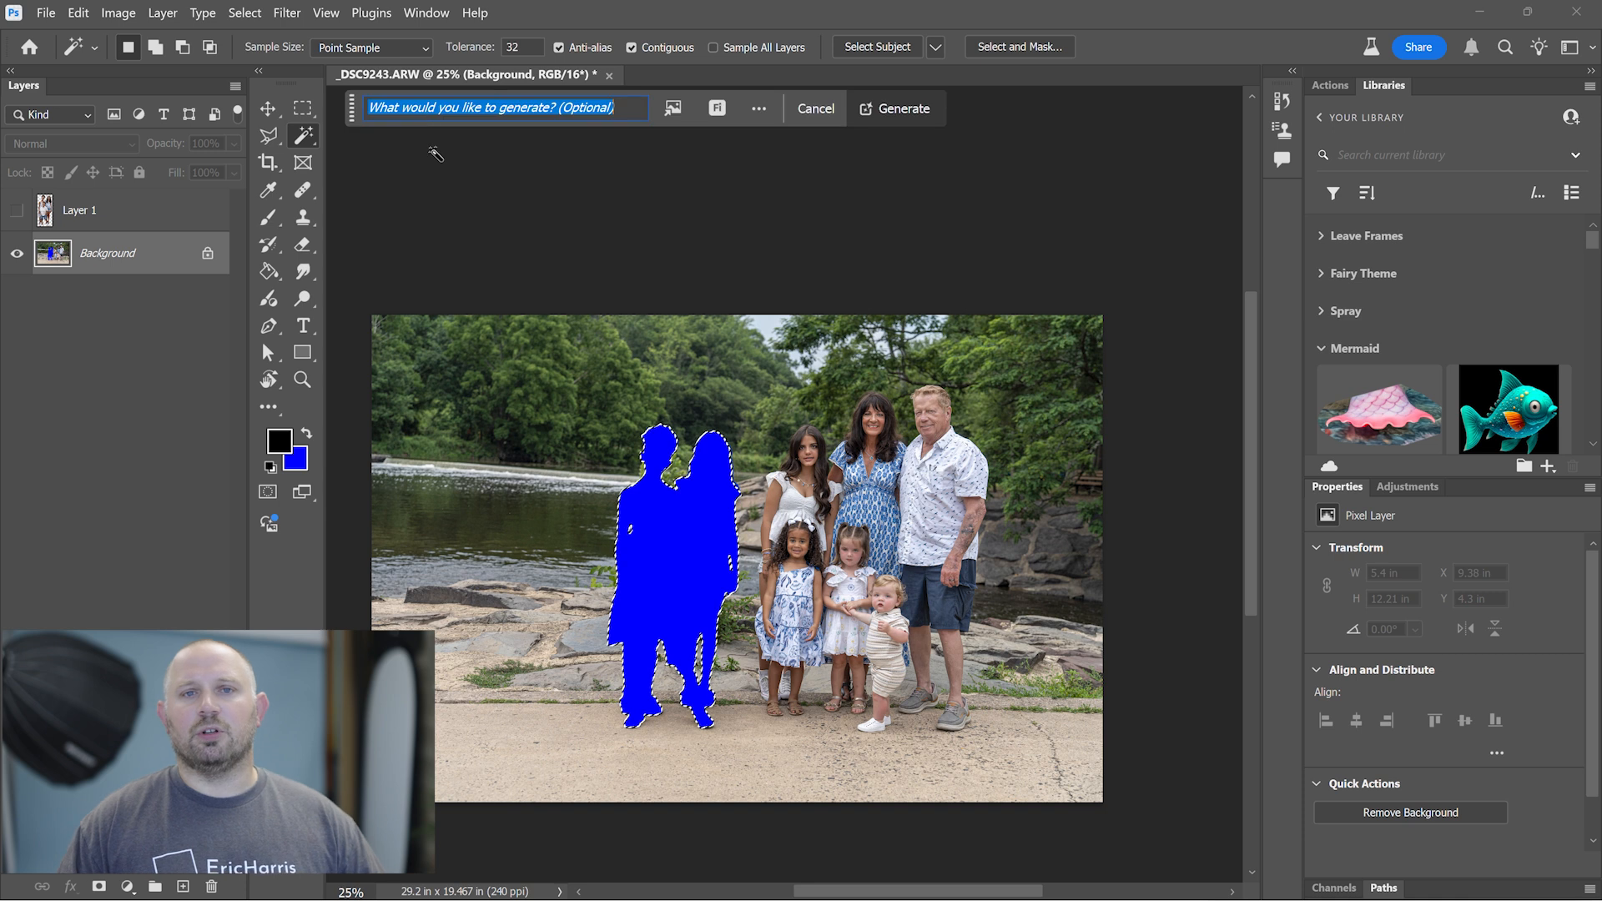
left_click(905, 110)
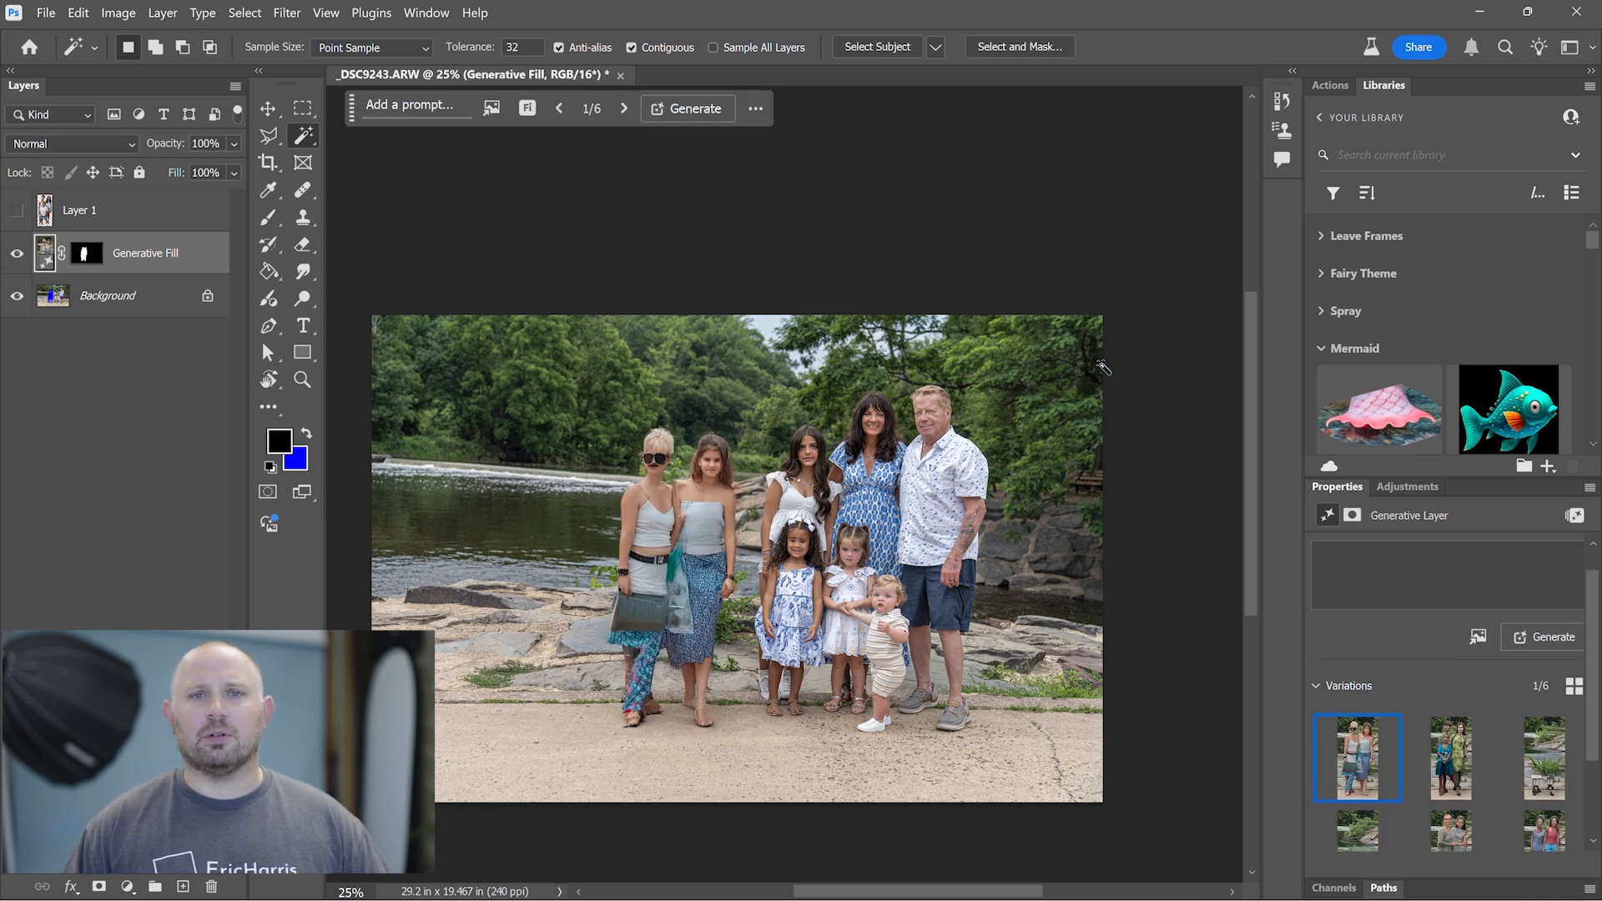
scroll(1368, 776, "down", 2)
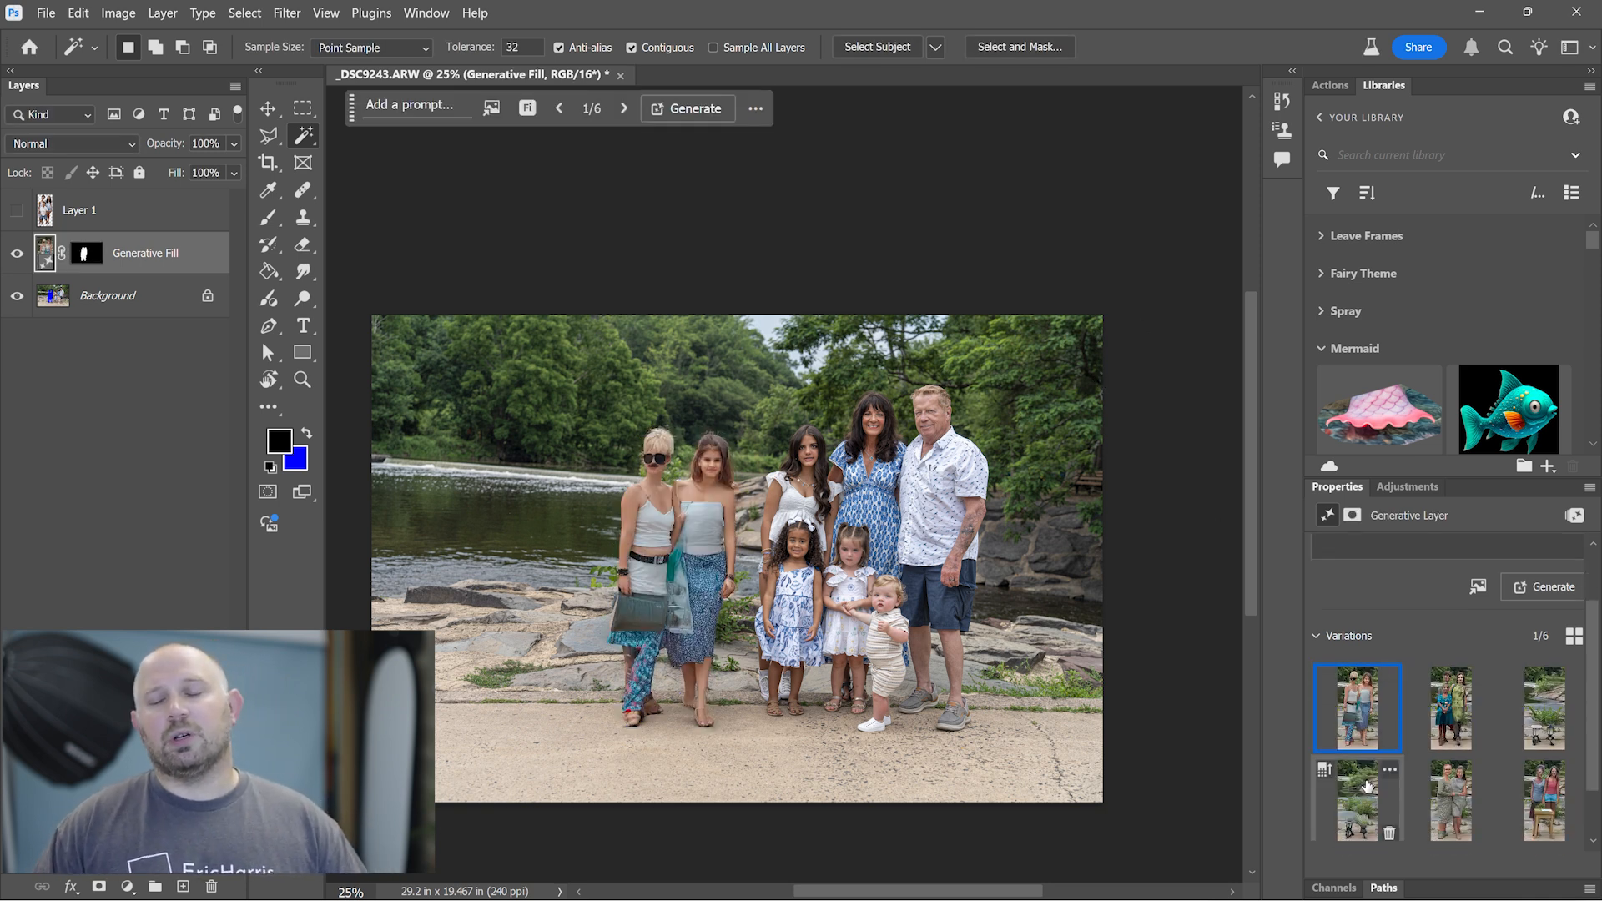
left_click(1367, 786)
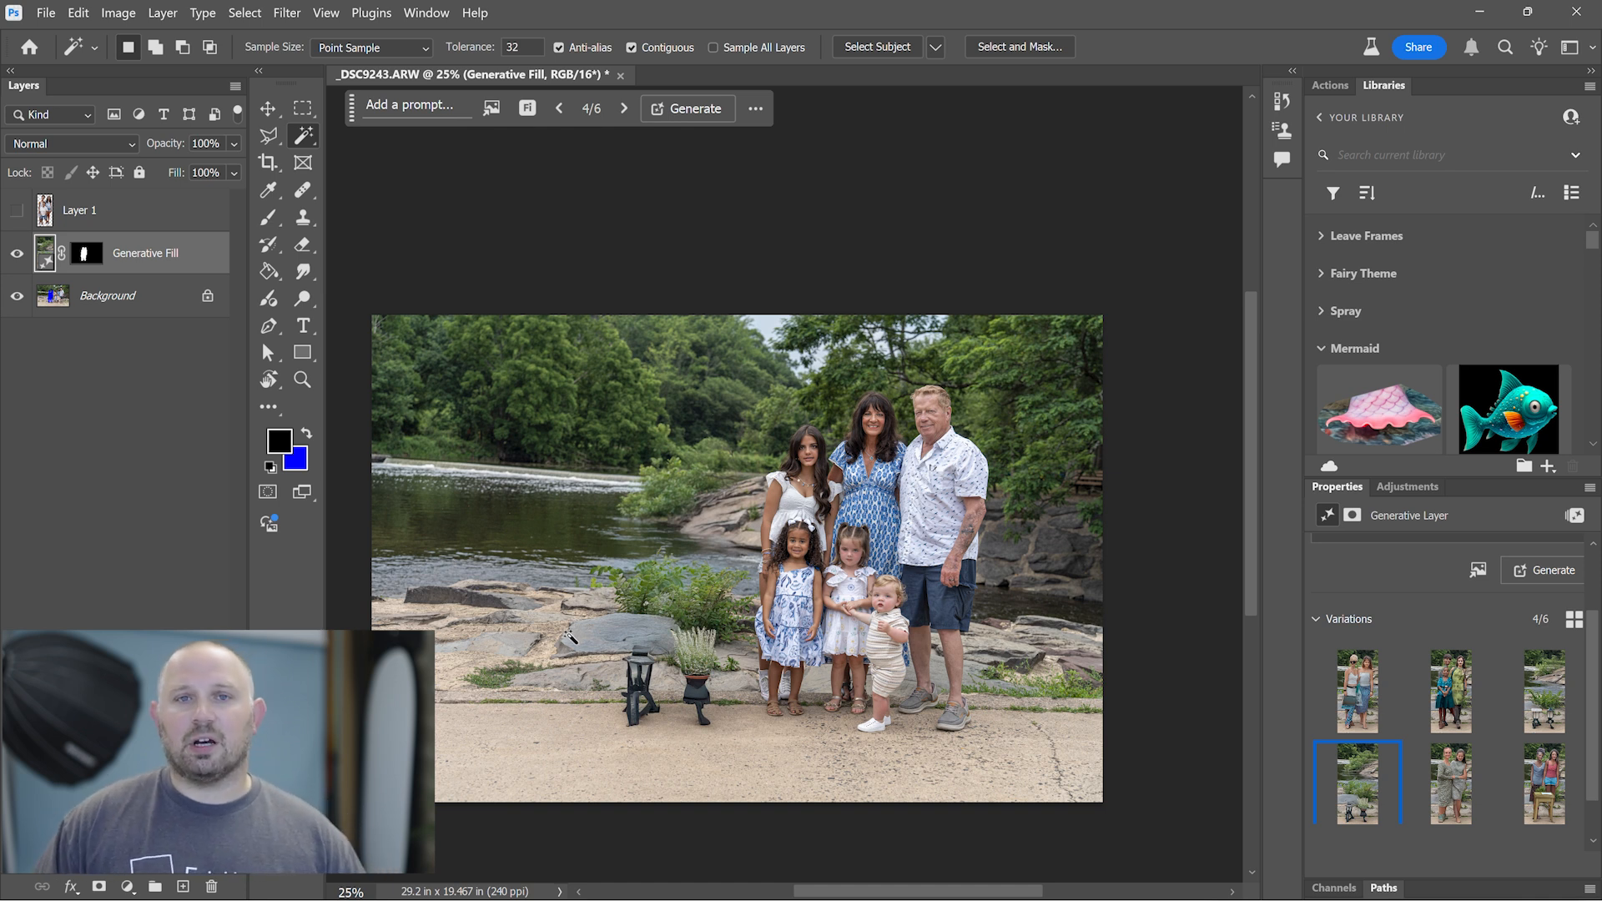
key("ctrl+e")
- Remove the generated lantern and planter using a rectangular selection around them, and merge the removal into the Background
key("m")
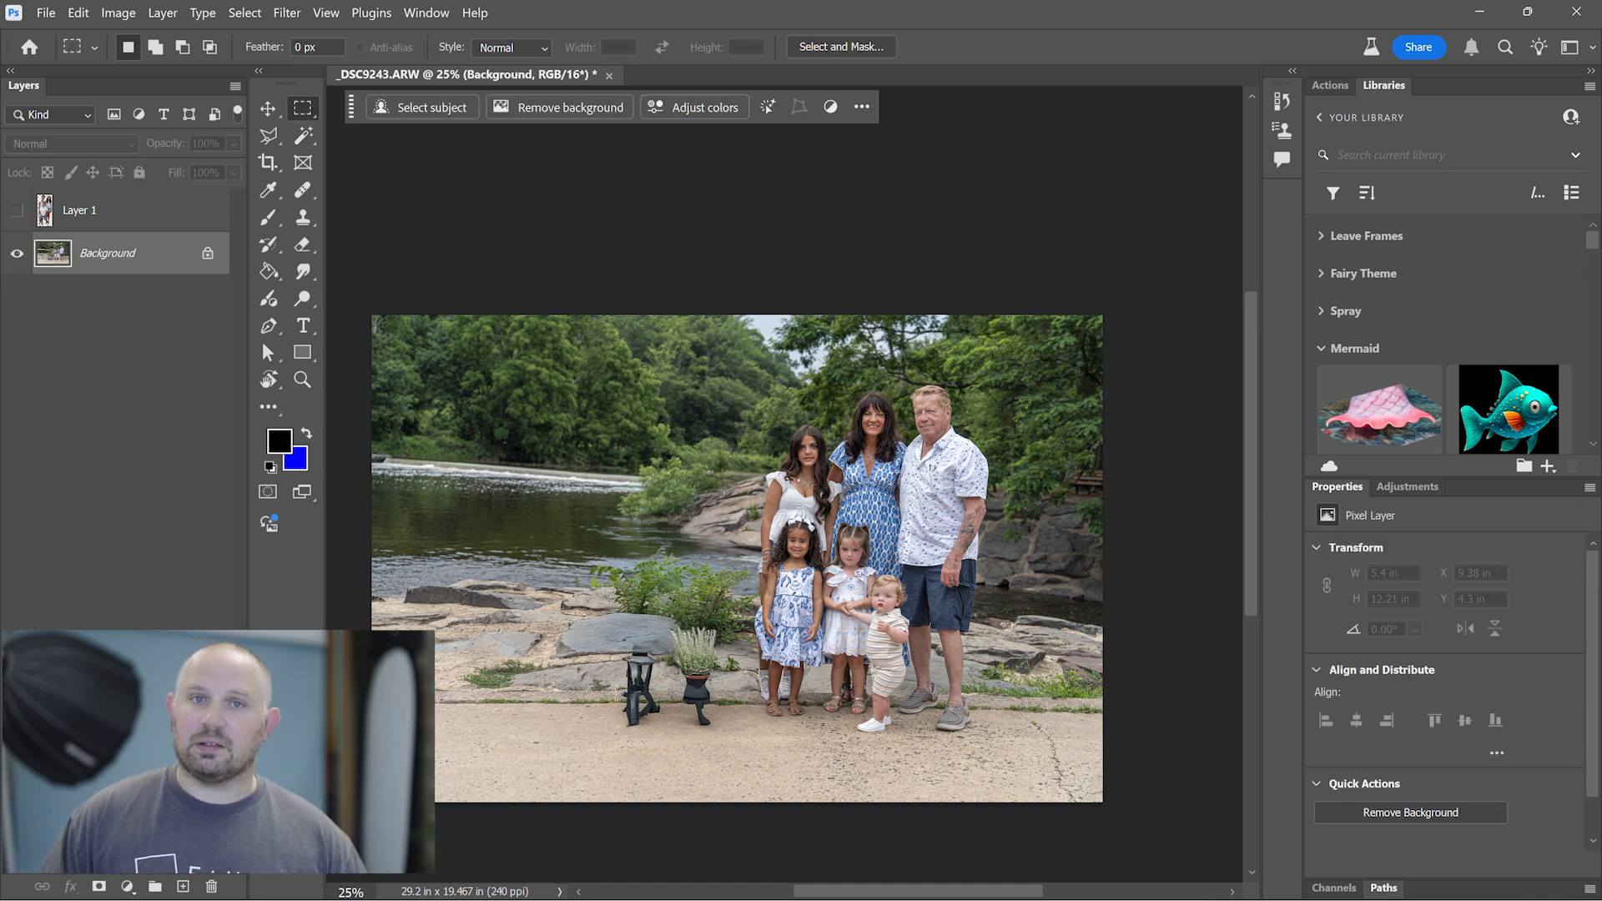
left_click_drag(614, 635, 729, 736)
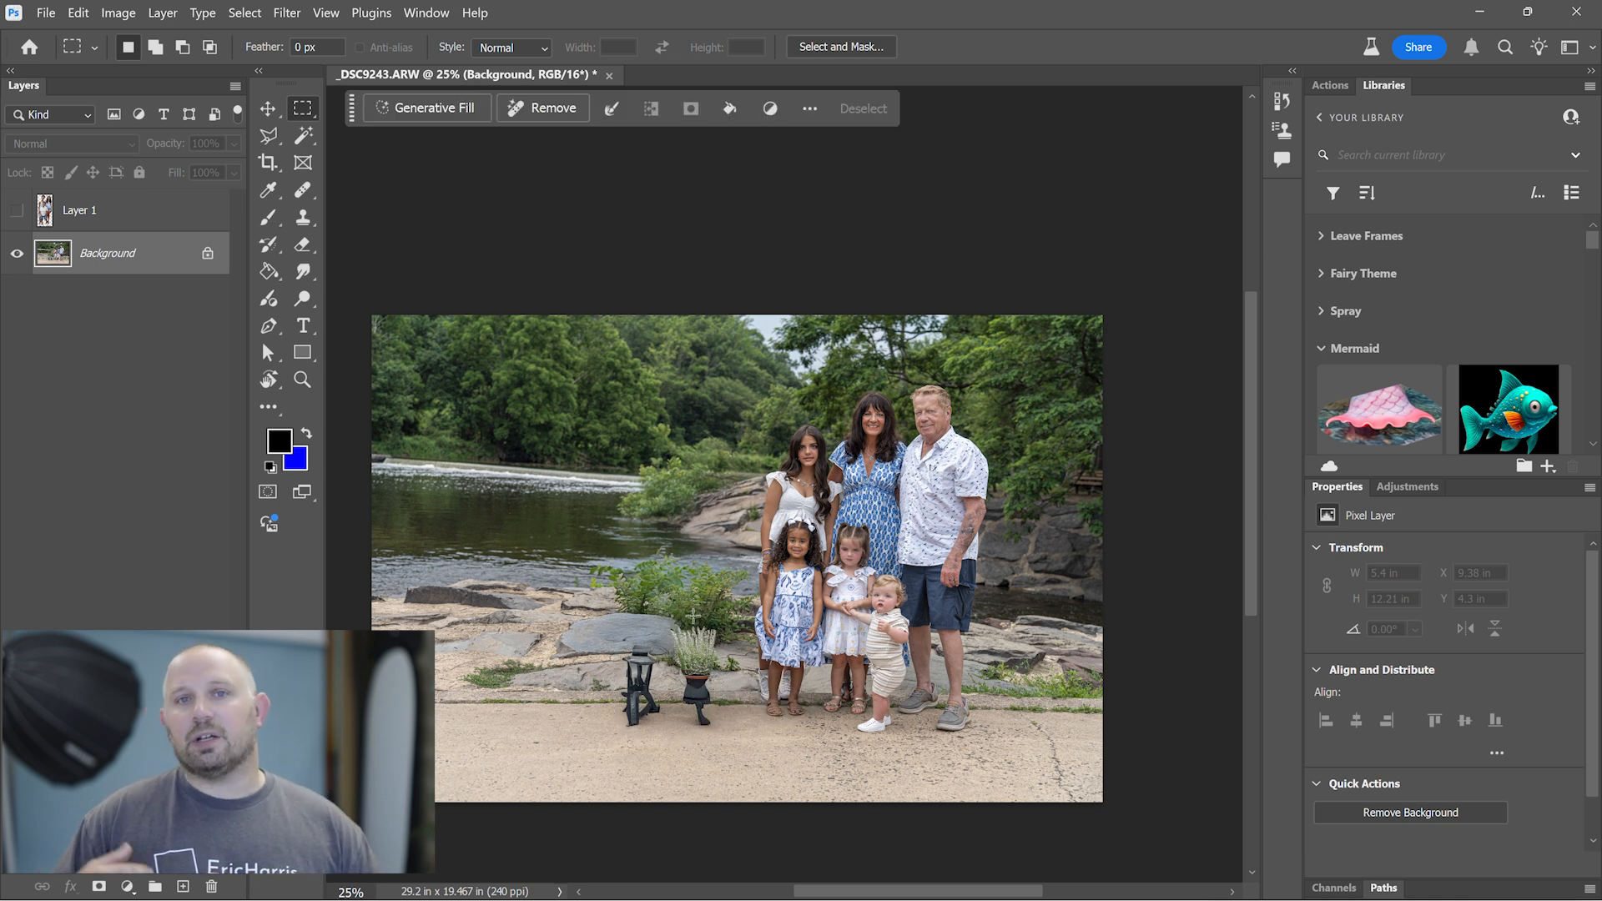
left_click_drag(721, 622, 665, 643)
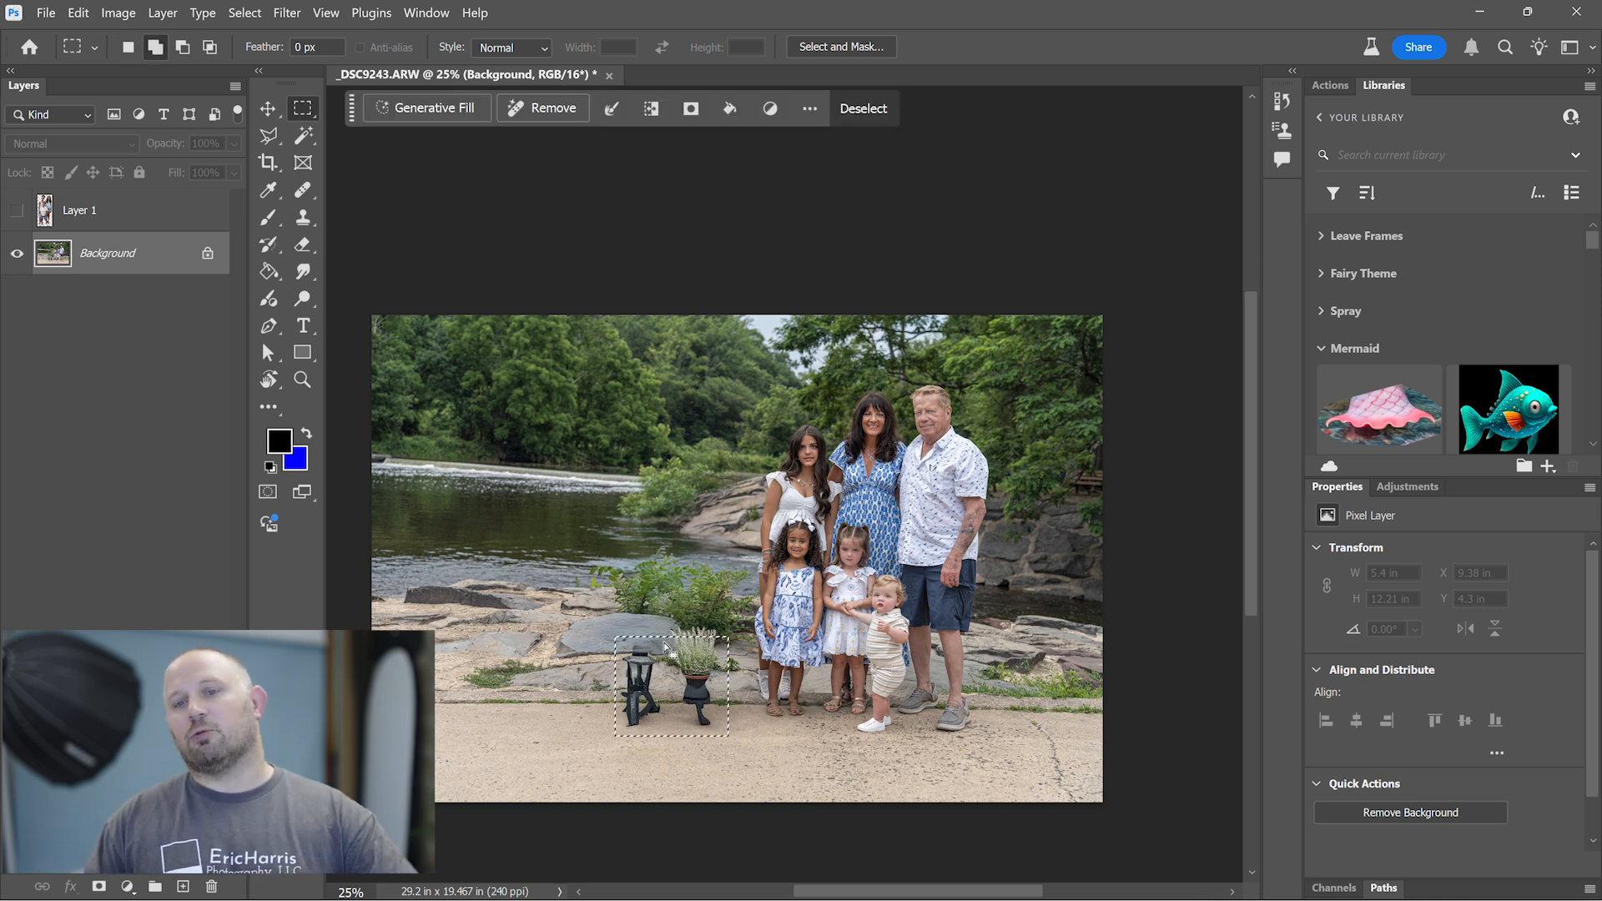
left_click(549, 115)
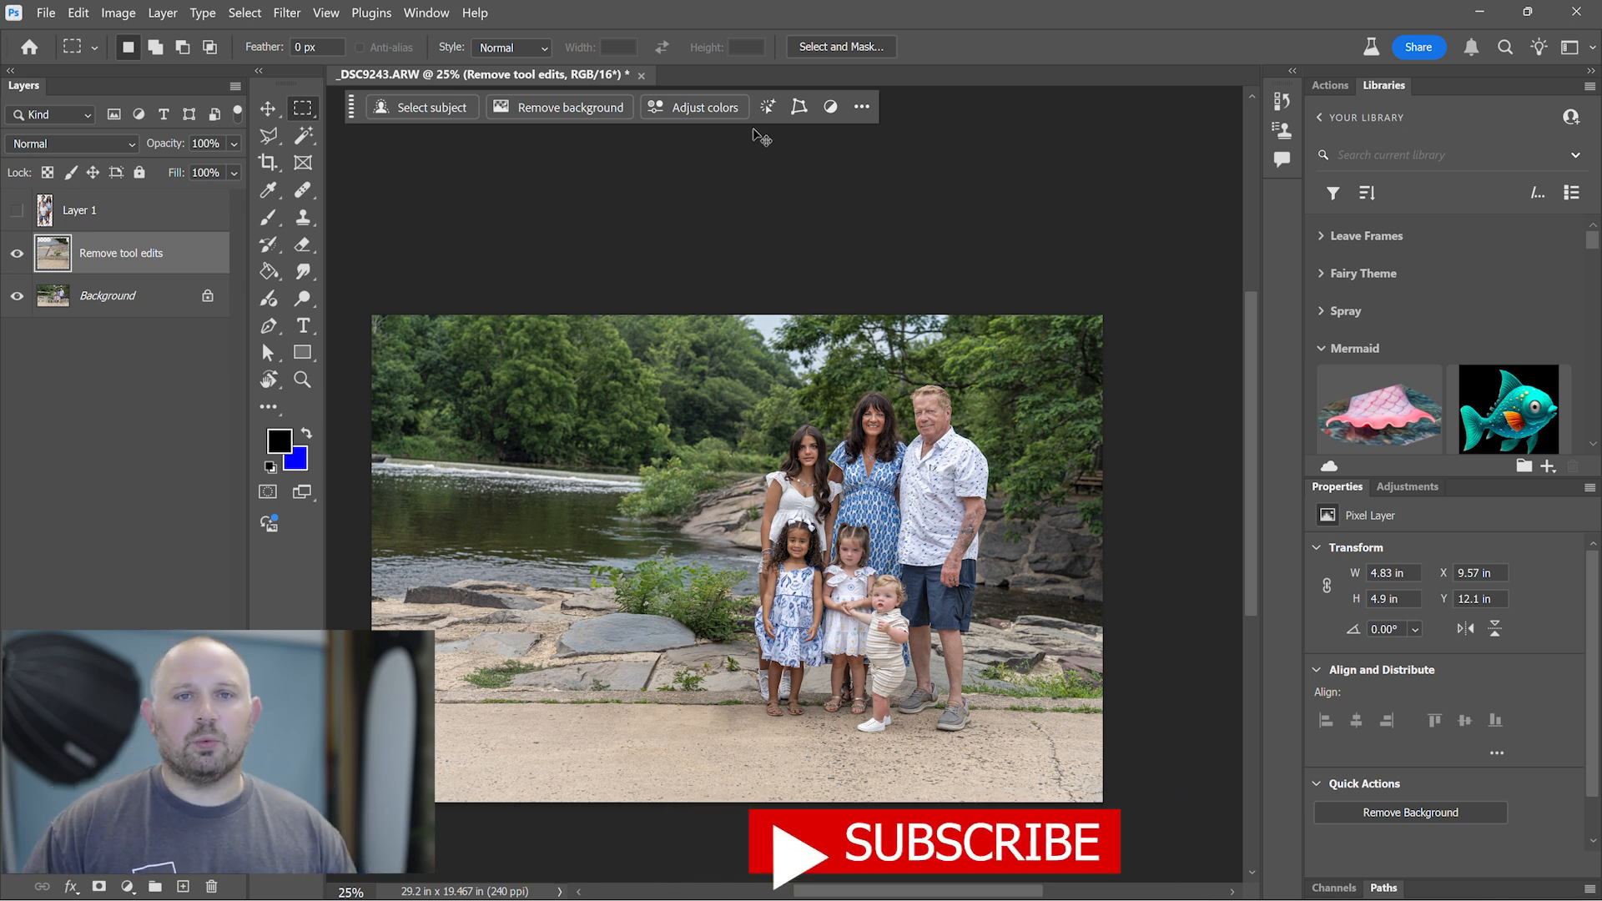
key("ctrl+z")
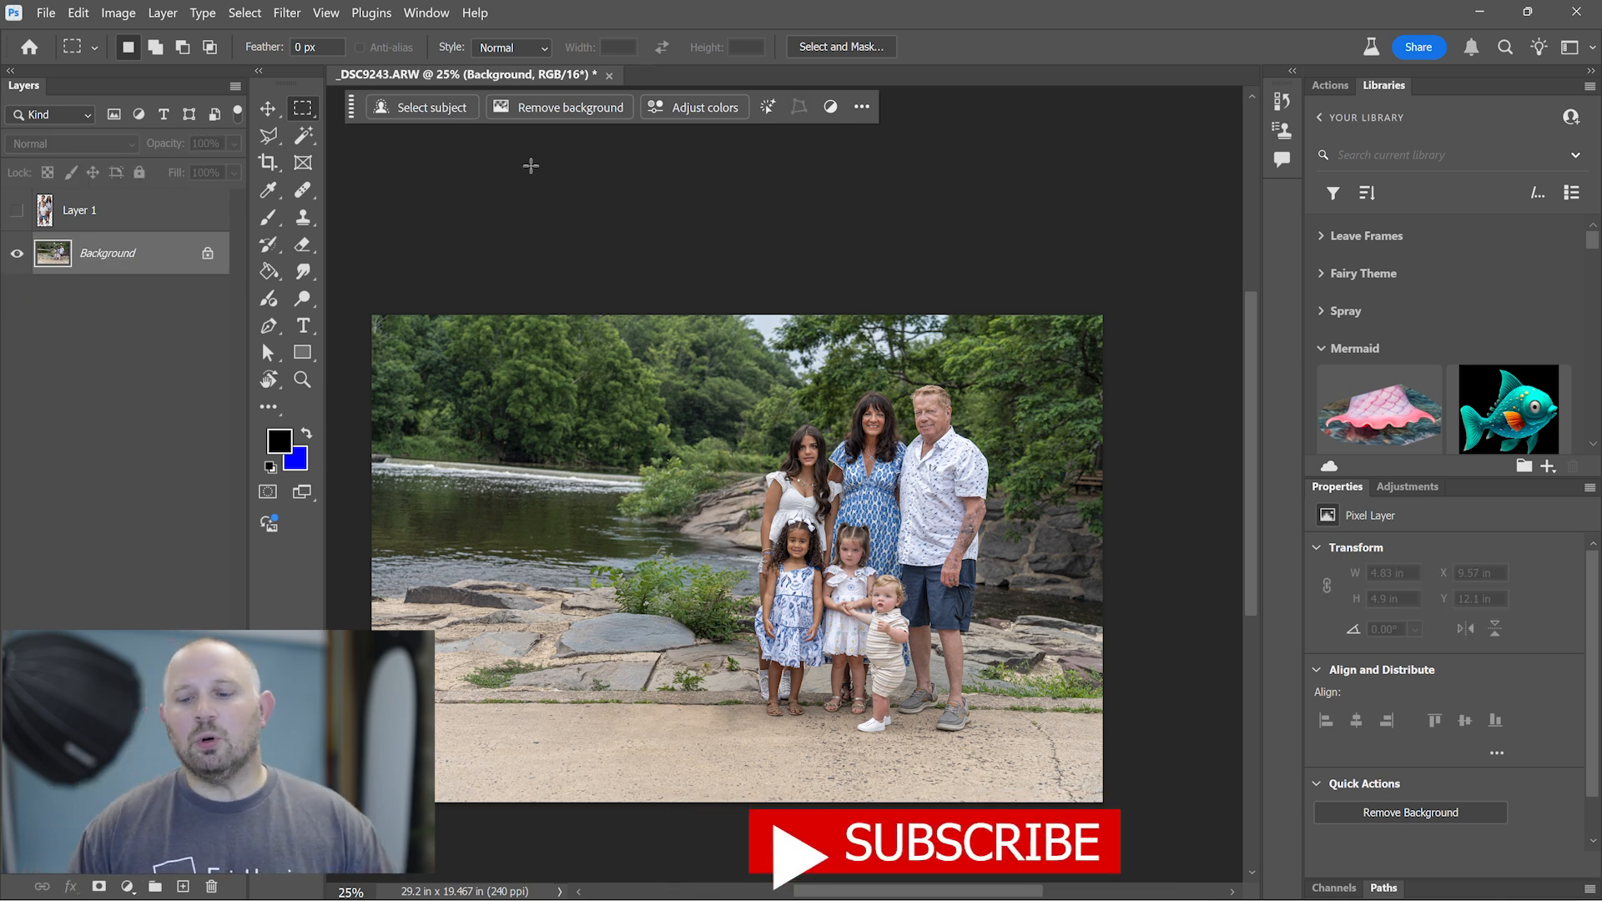
- Show the cut-out children's layer and move it about 1 inch toward the rest of the family, to X 10.38 in
left_click(16, 213)
left_click(83, 210)
key("v")
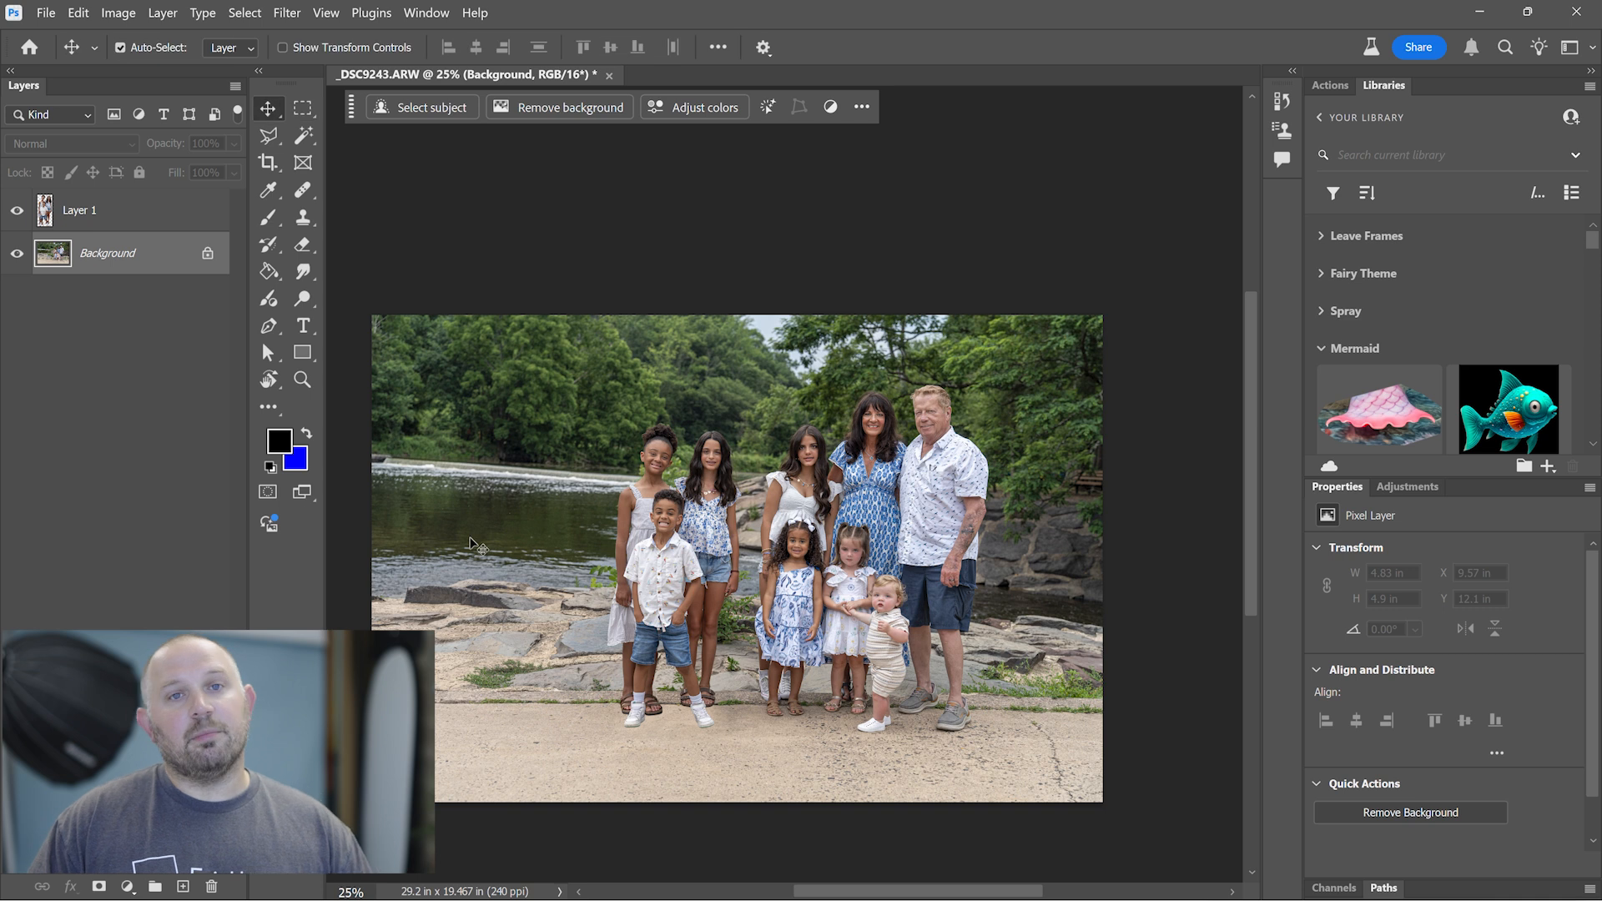
left_click(684, 607)
left_click_drag(695, 586, 718, 593)
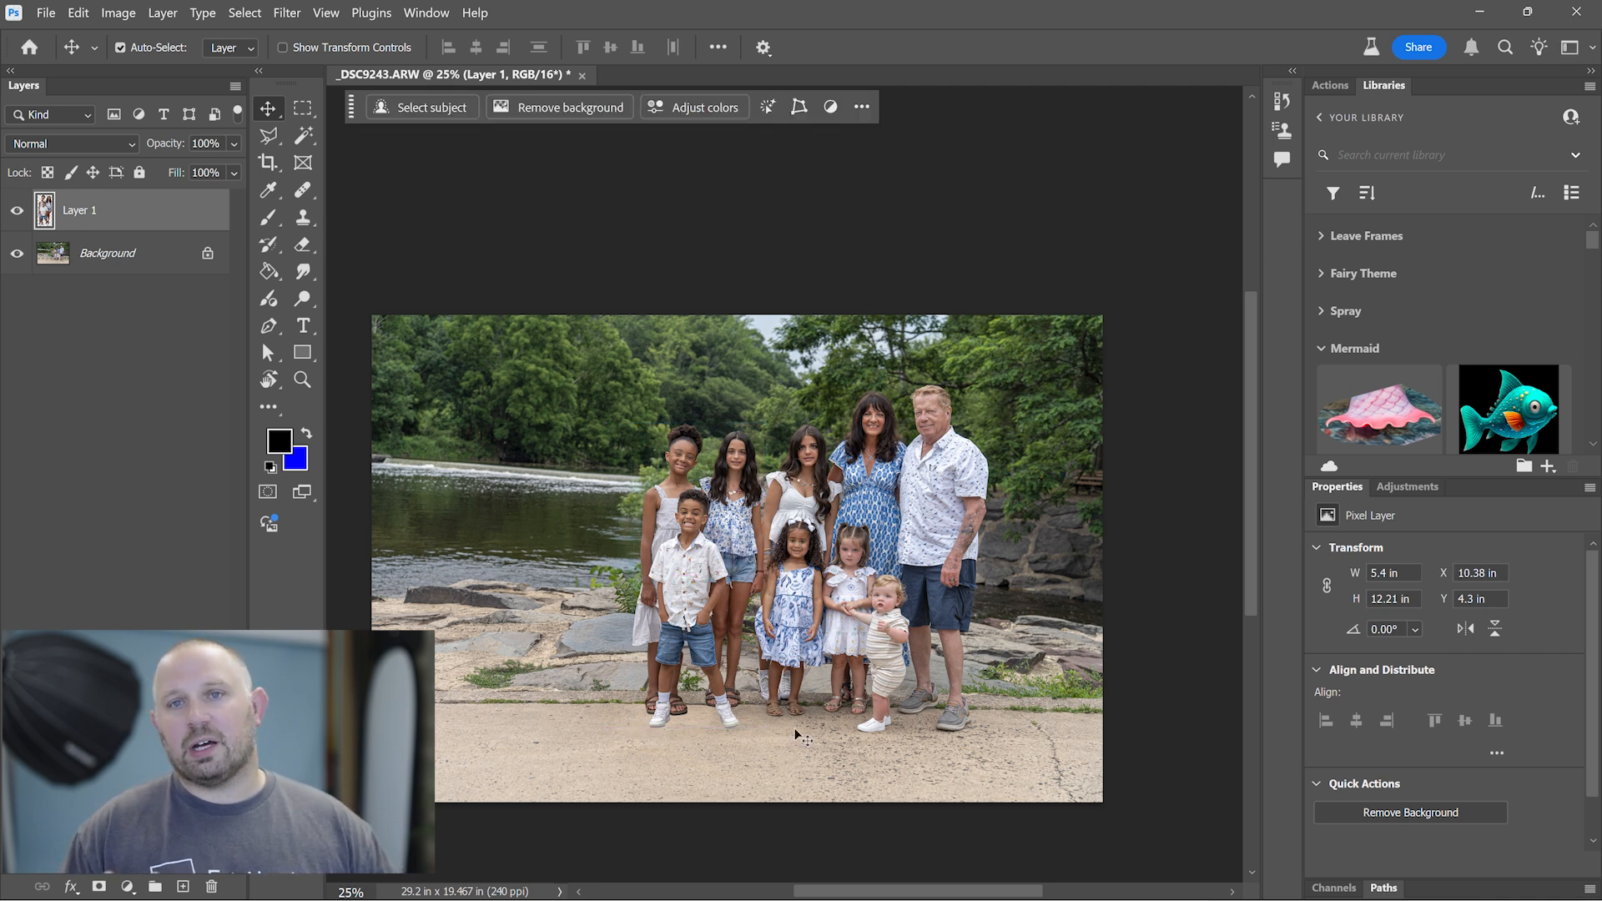
- Check the repositioned children up close and merge their layer into the Background
key("z")
left_click(764, 711)
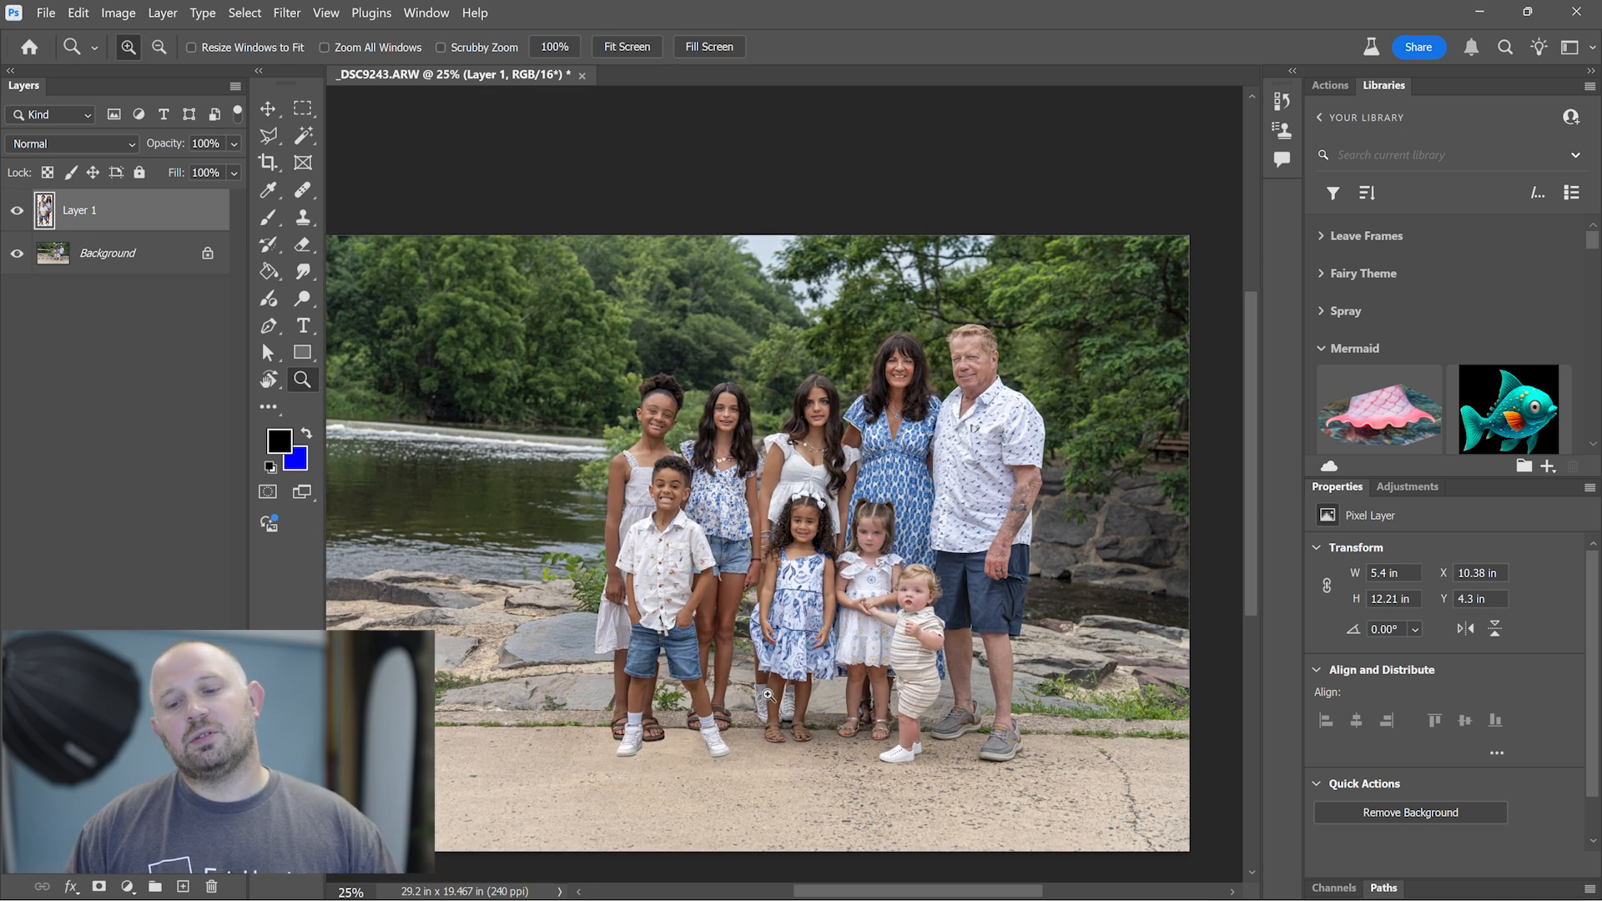
left_click(765, 711)
scroll(728, 612, "up", 1)
left_click_drag(701, 721, 659, 586)
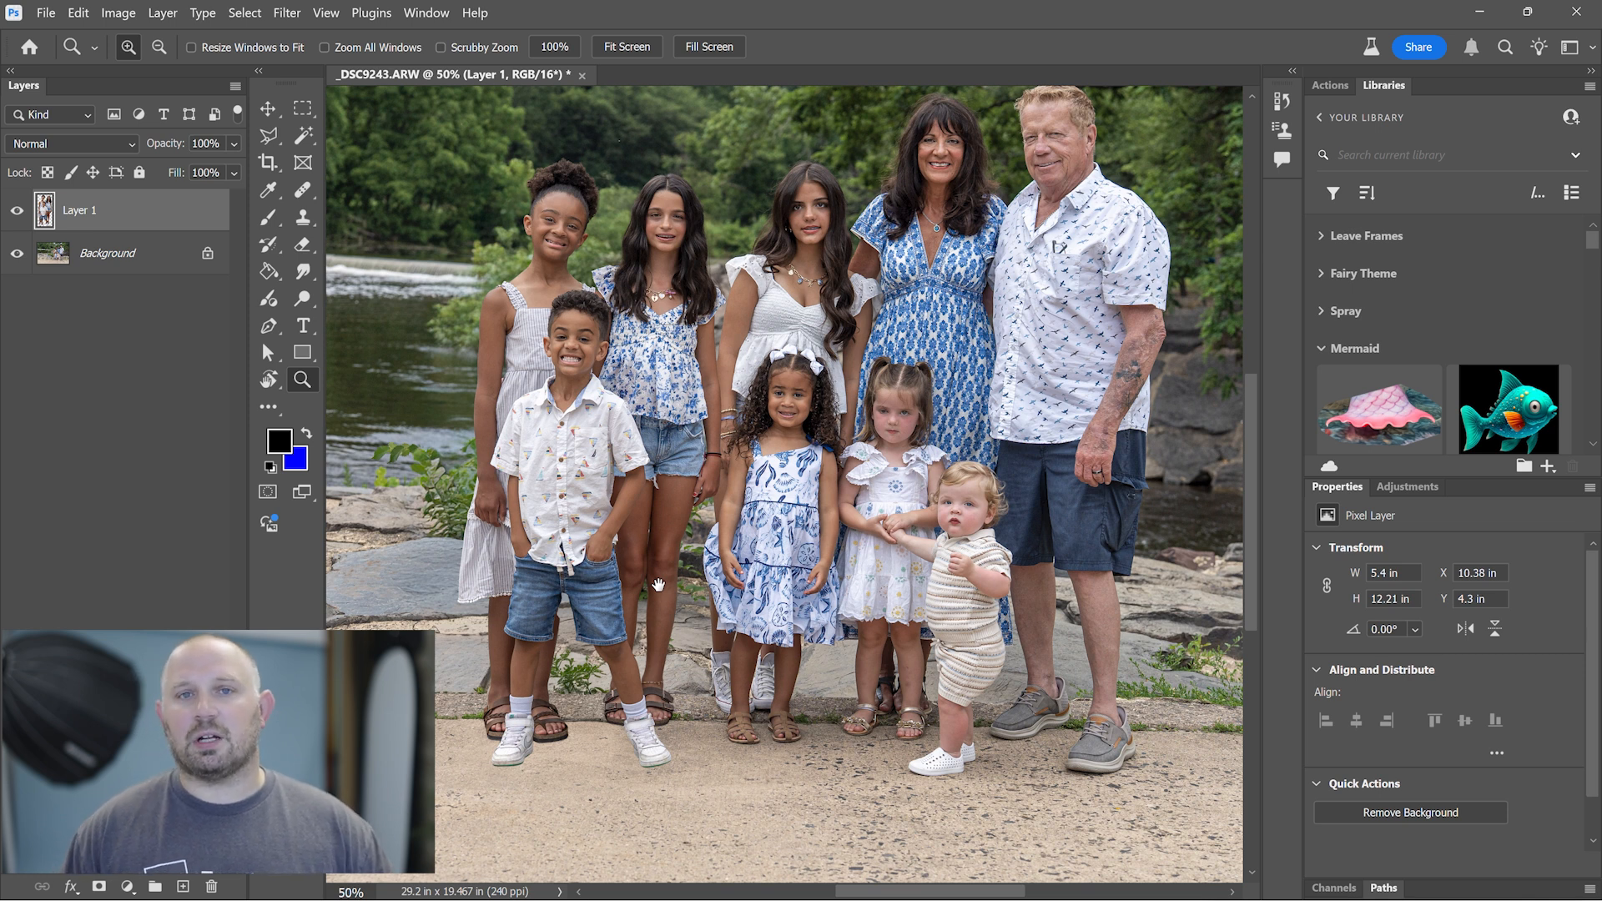
left_click_drag(658, 585, 640, 613)
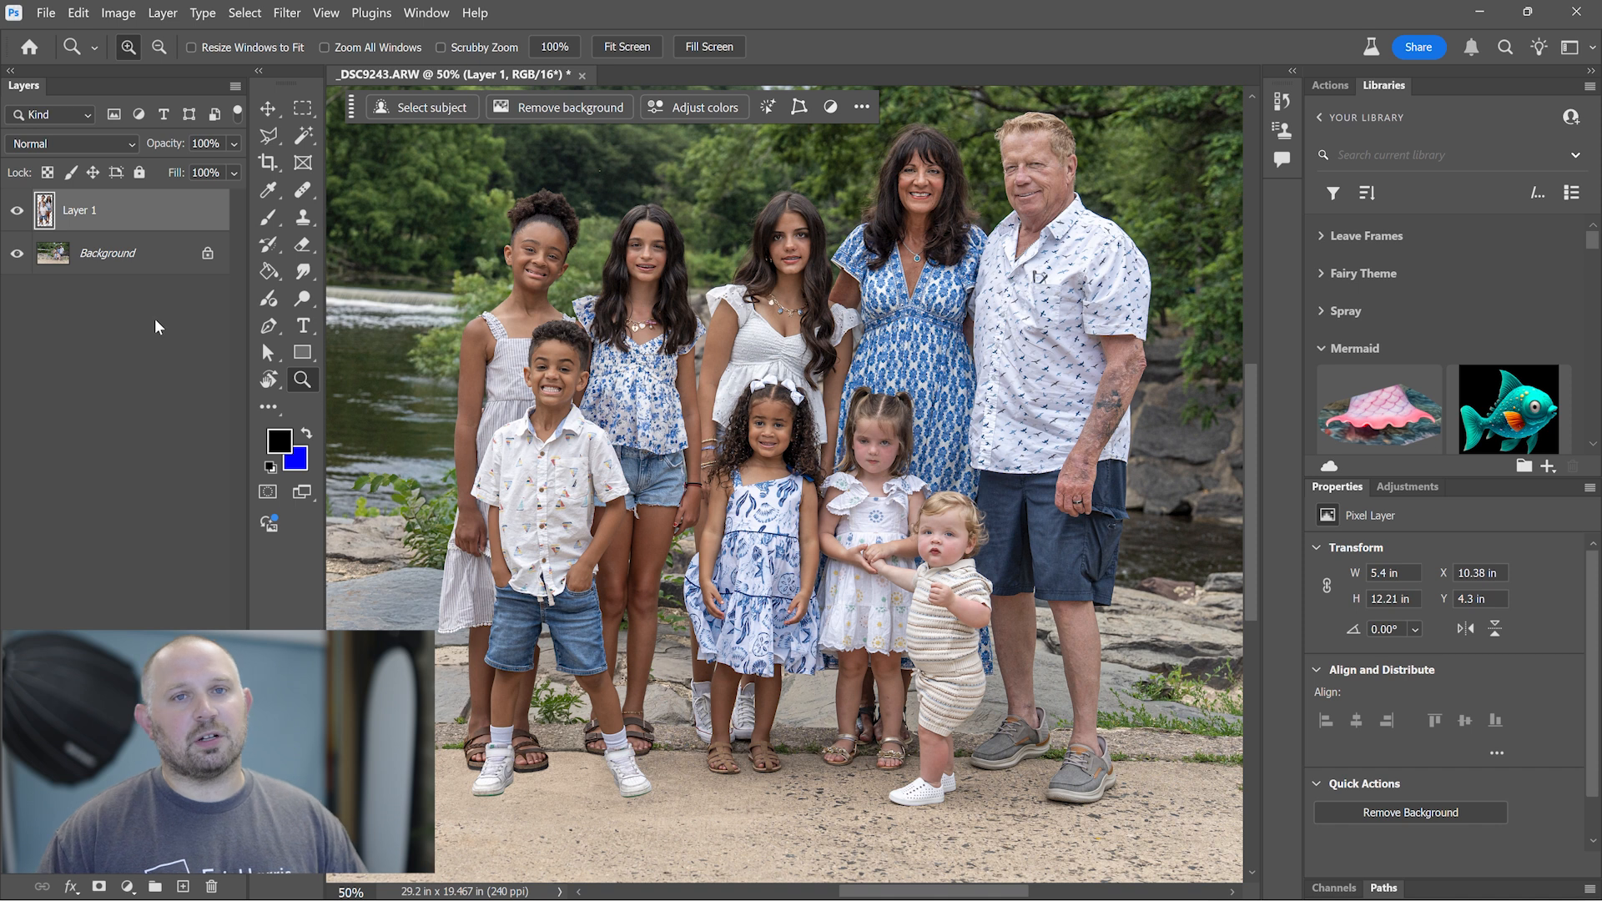
key("Delete")
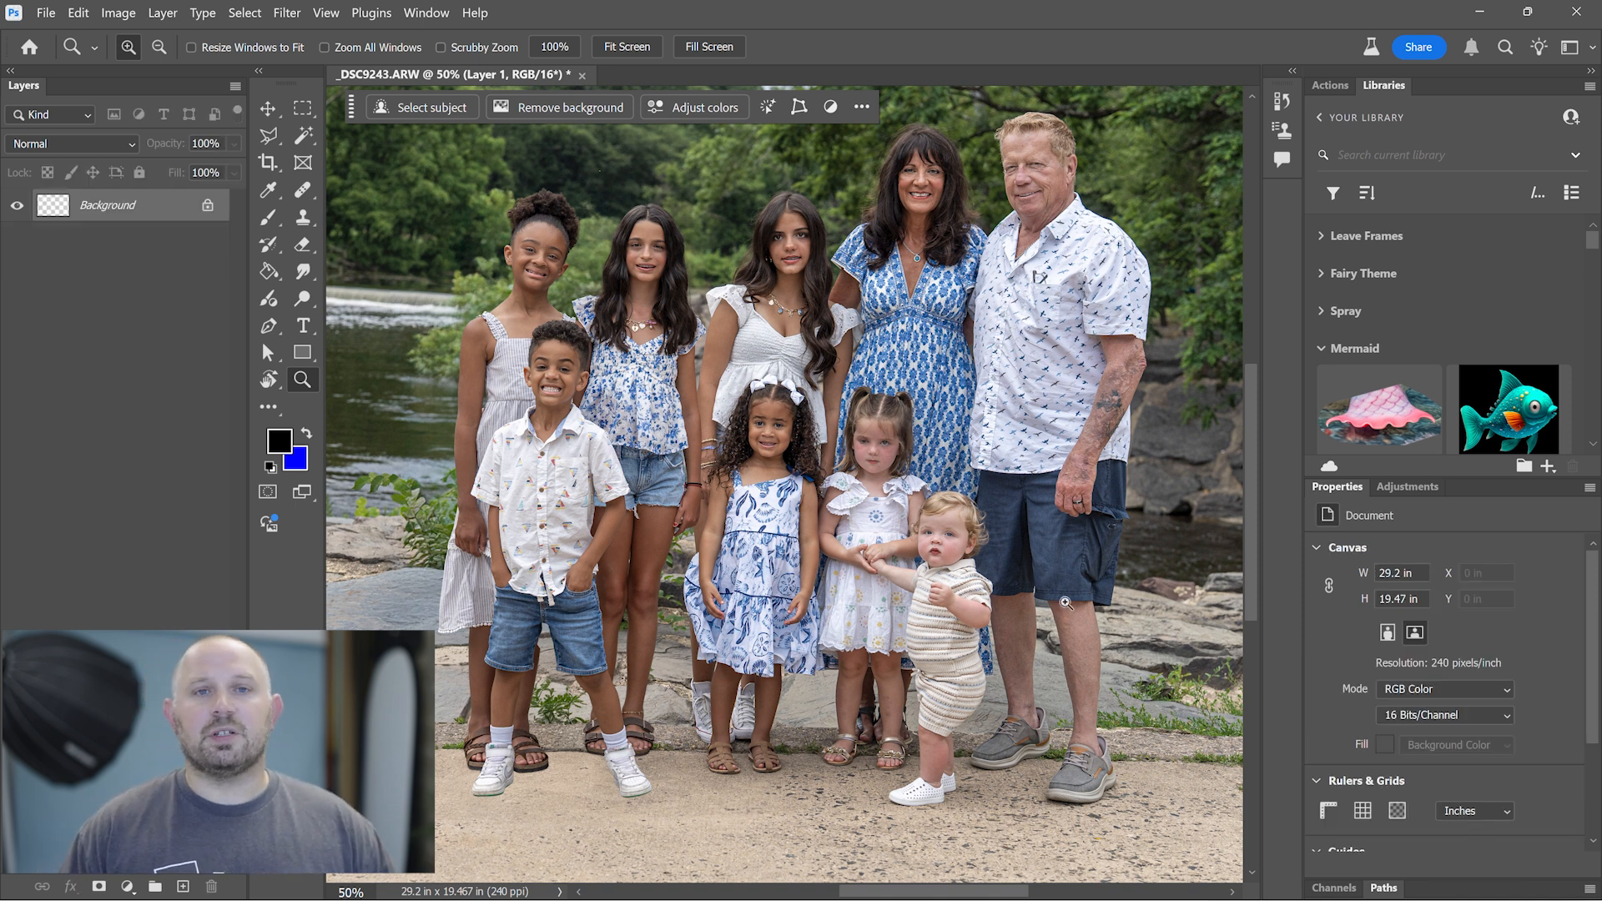
- Add a Curves adjustment darkening the photo with a point at input 77, output 55, and invert its mask to black
left_click(1408, 487)
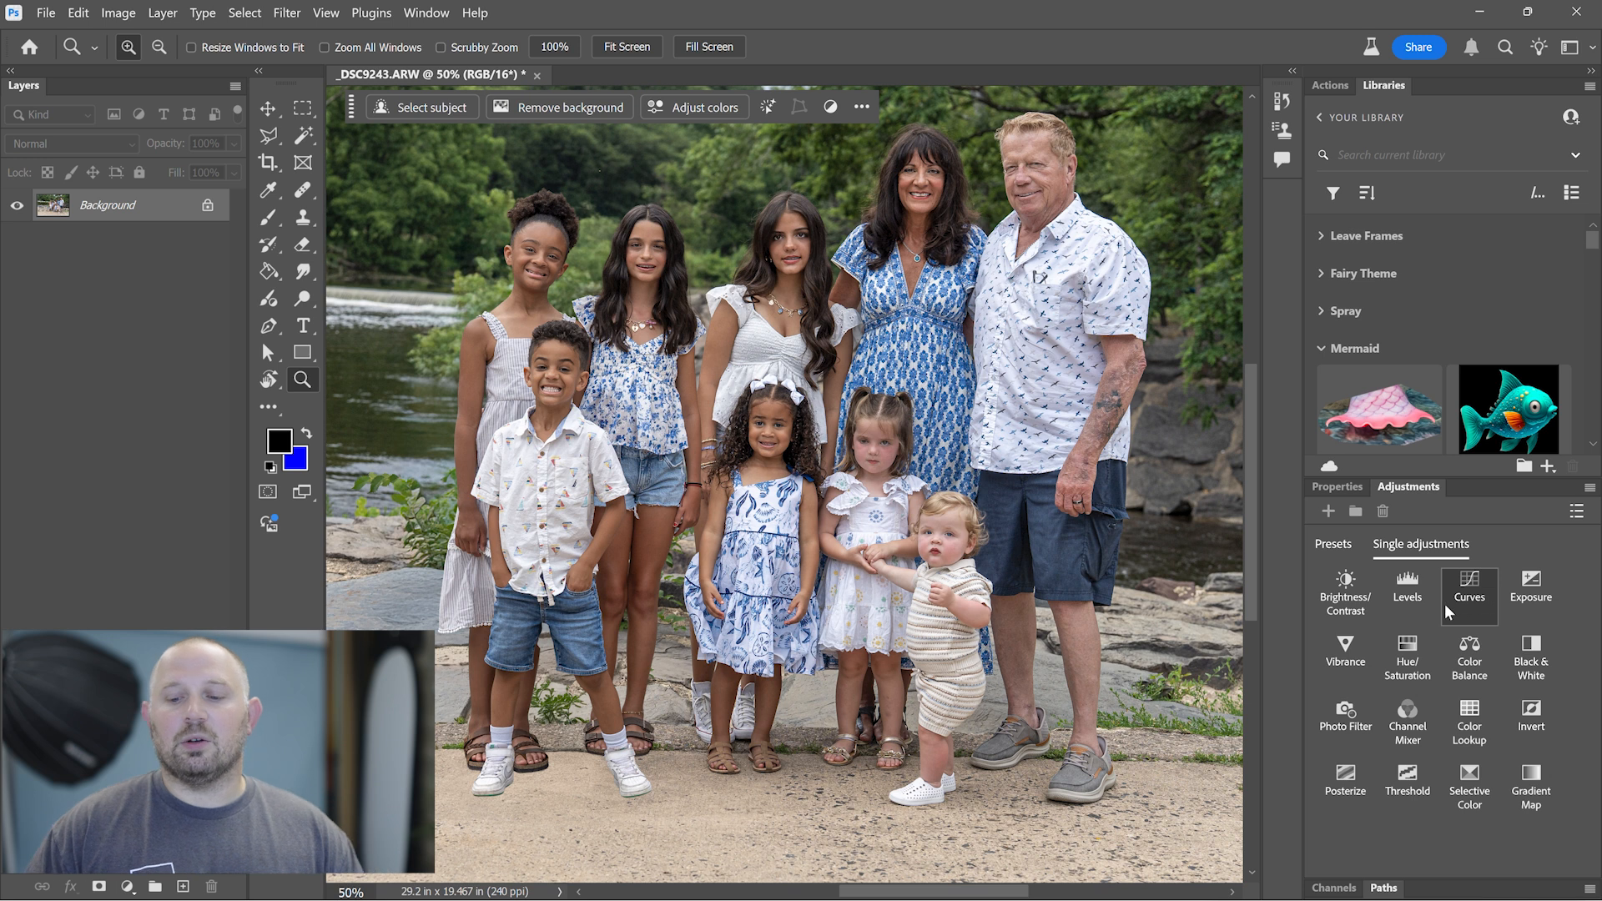
left_click(1469, 588)
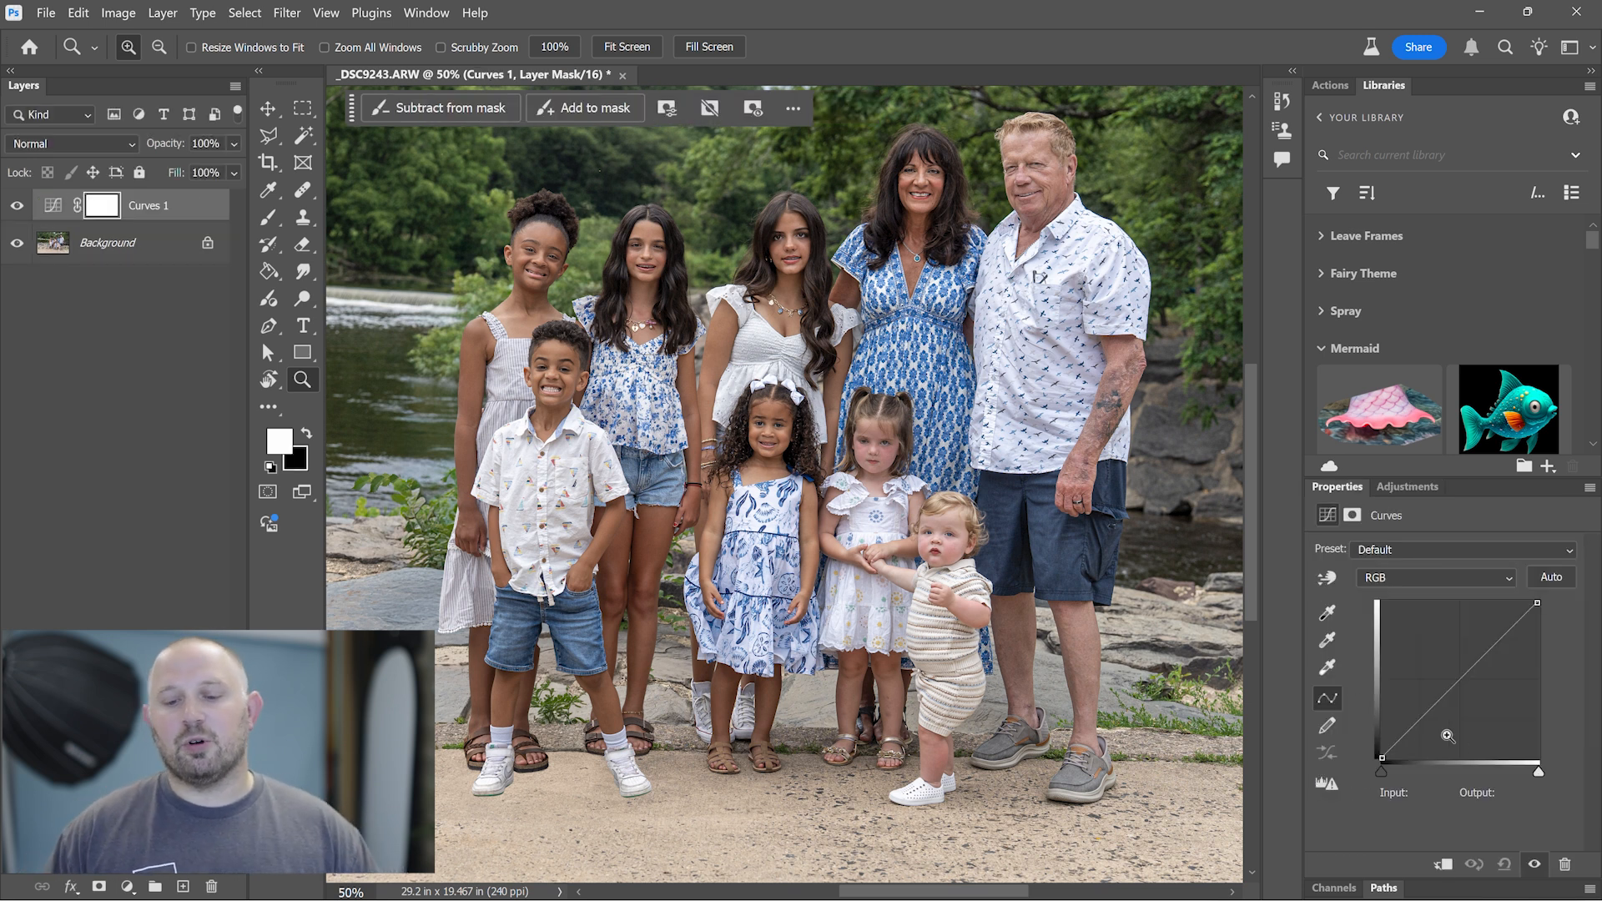
mouse_move(1420, 720)
left_mouse_down()
mouse_move(1427, 744)
mouse_move(1429, 725)
left_mouse_up()
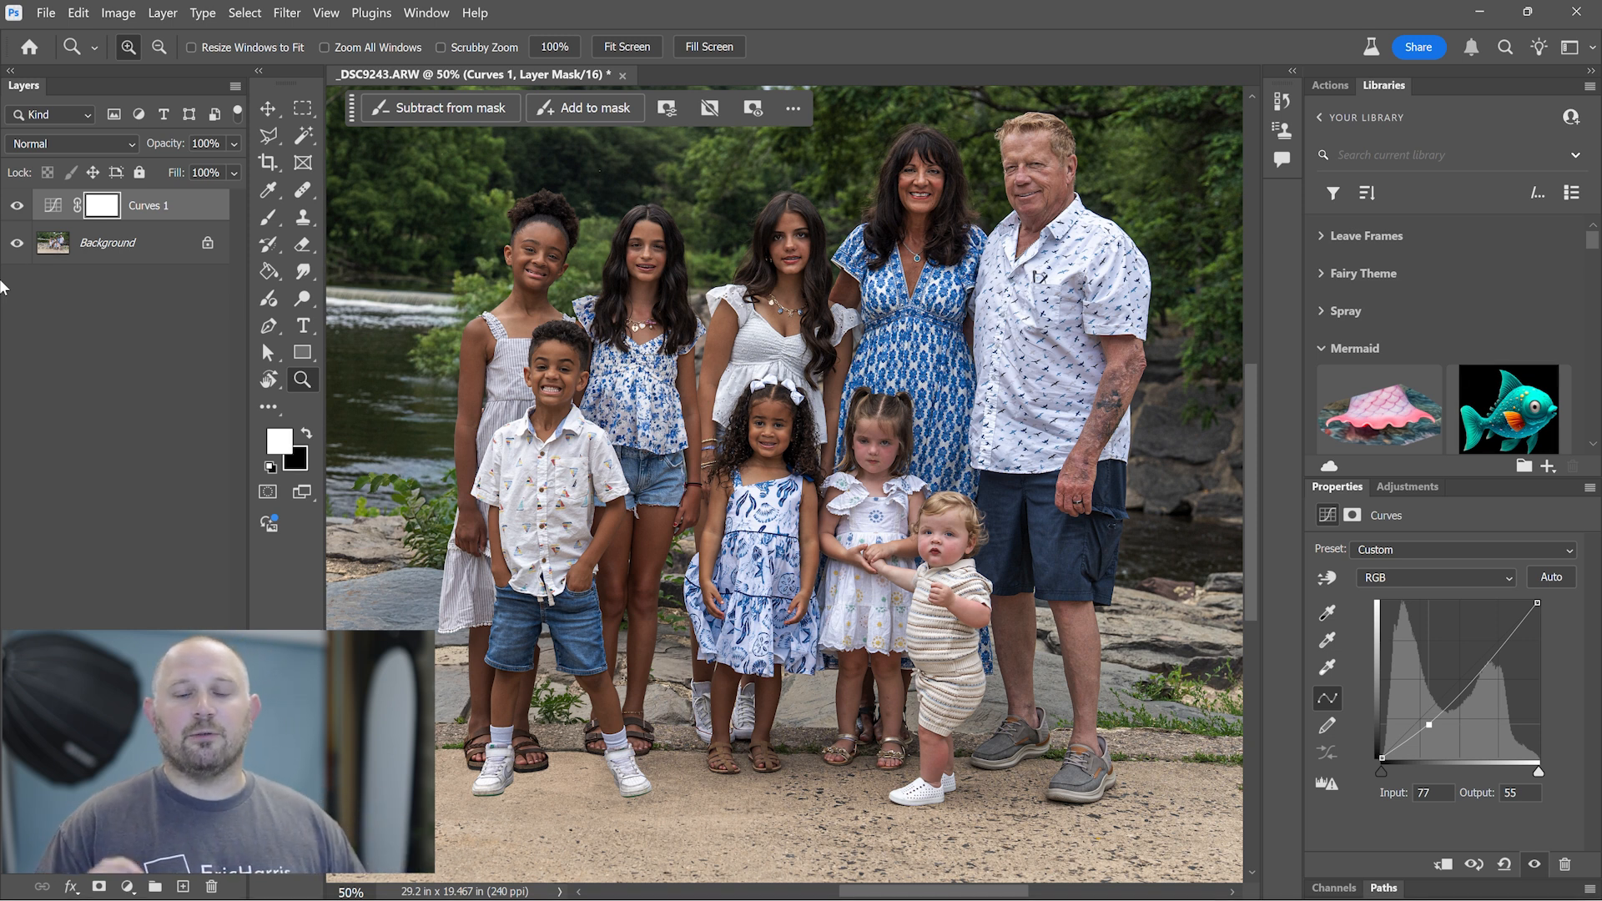
left_click(100, 209)
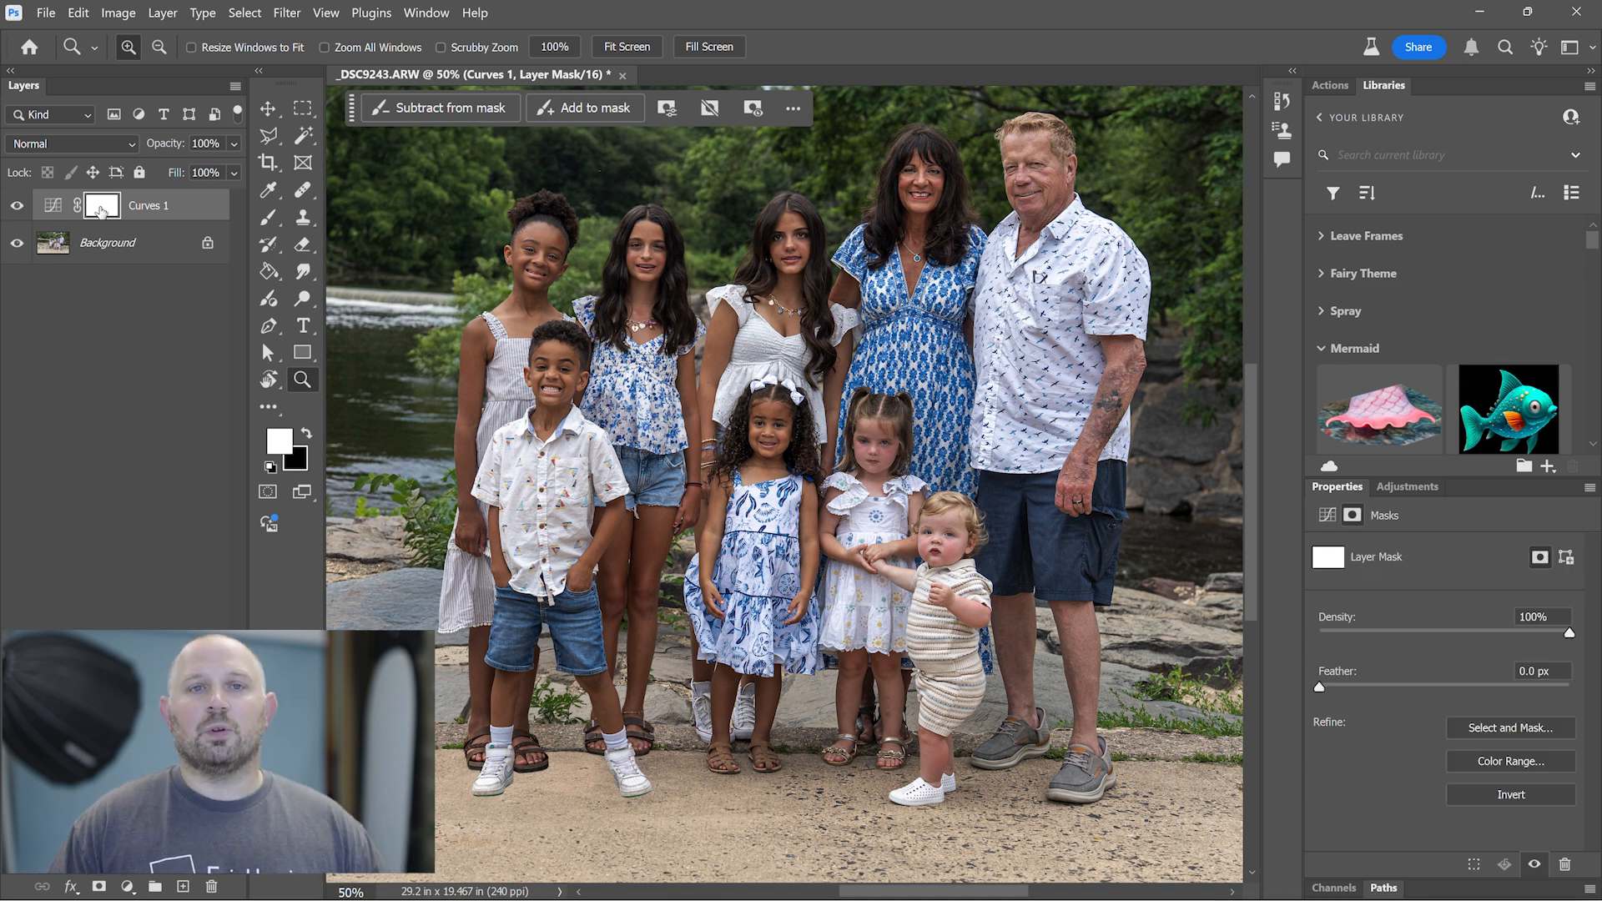
key("ctrl+i")
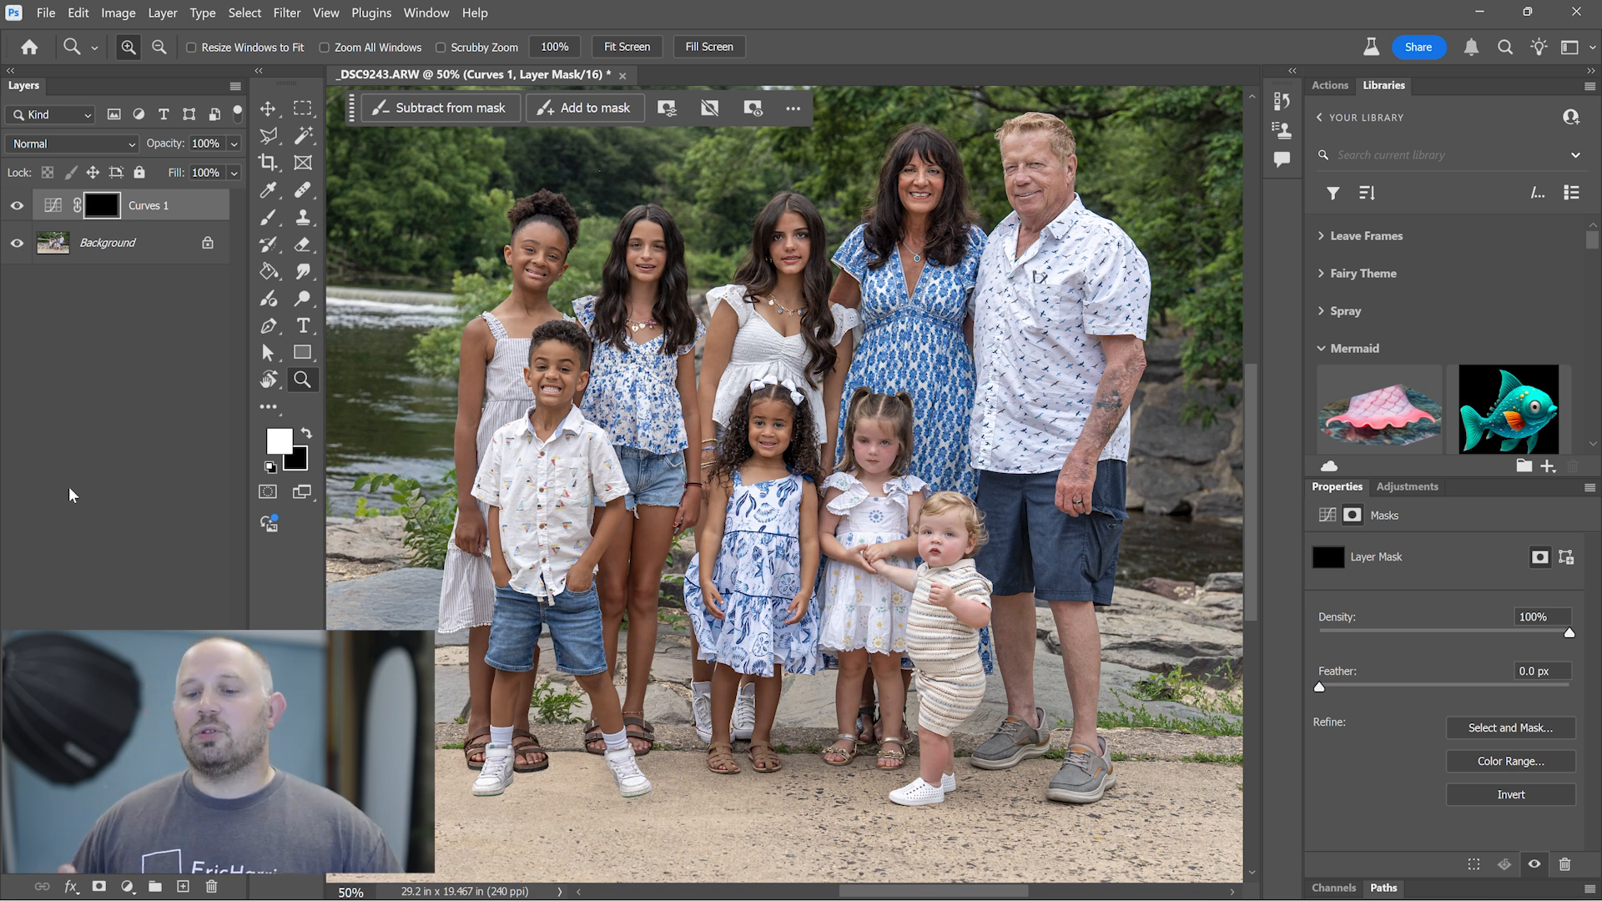
- Select everything except the people and paint white on the Curves mask with an 800 px brush to darken the ground by their feet
key("b")
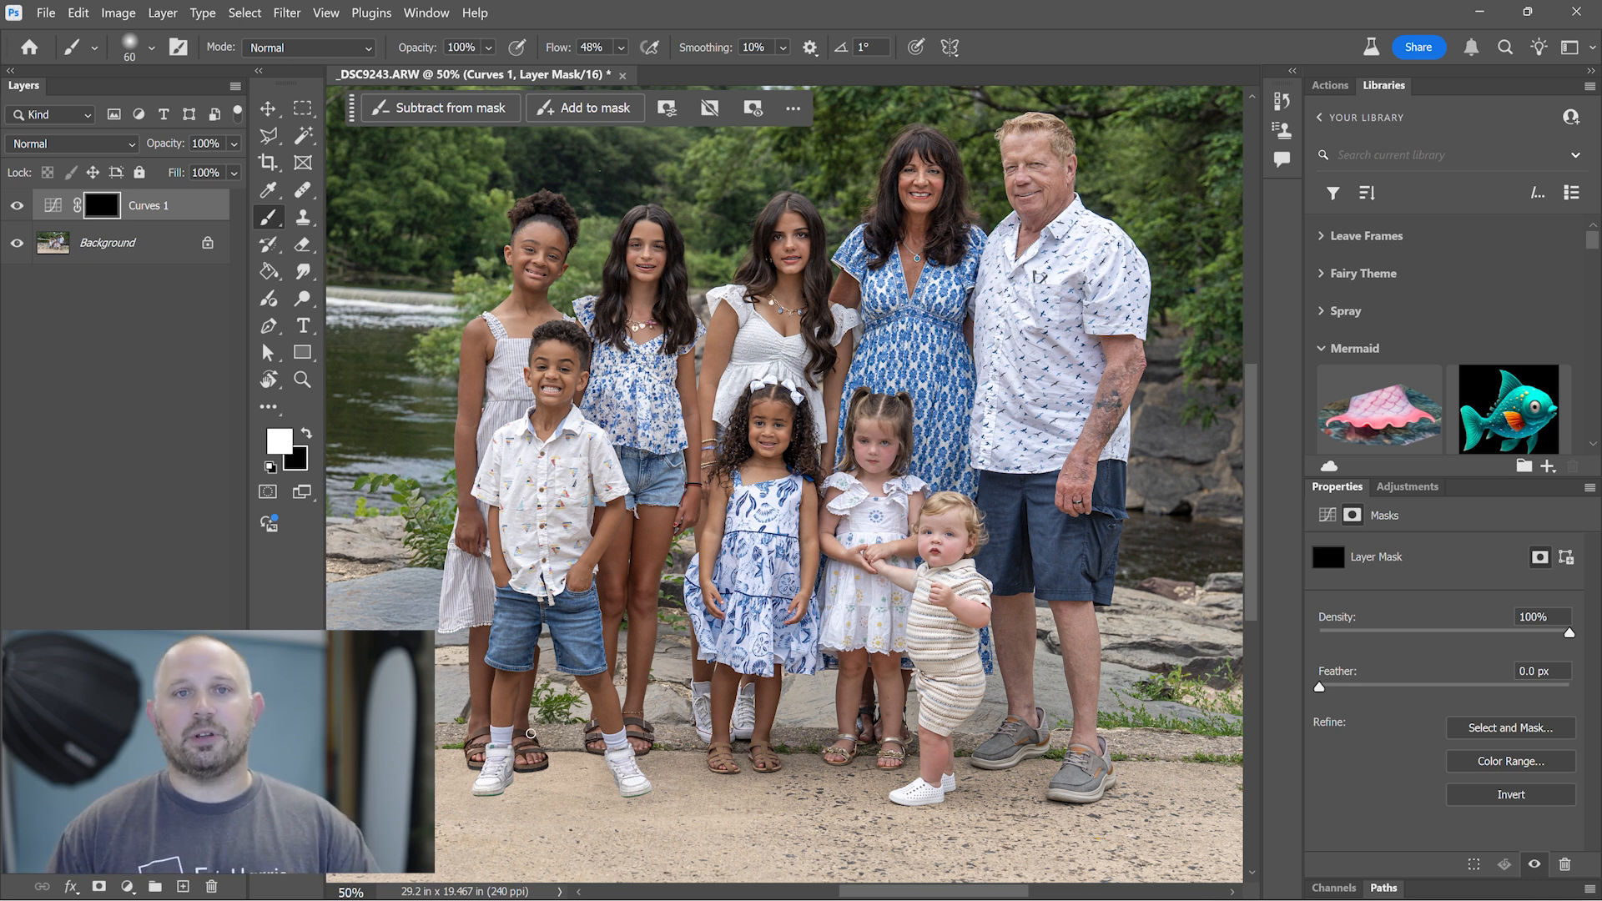
key("bracketright")
key("bracketright")
key("bracketright")
key("bracketright")
key("bracketright")
key("bracketright")
key("bracketright")
key("bracketright")
key("bracketright")
key("bracketright")
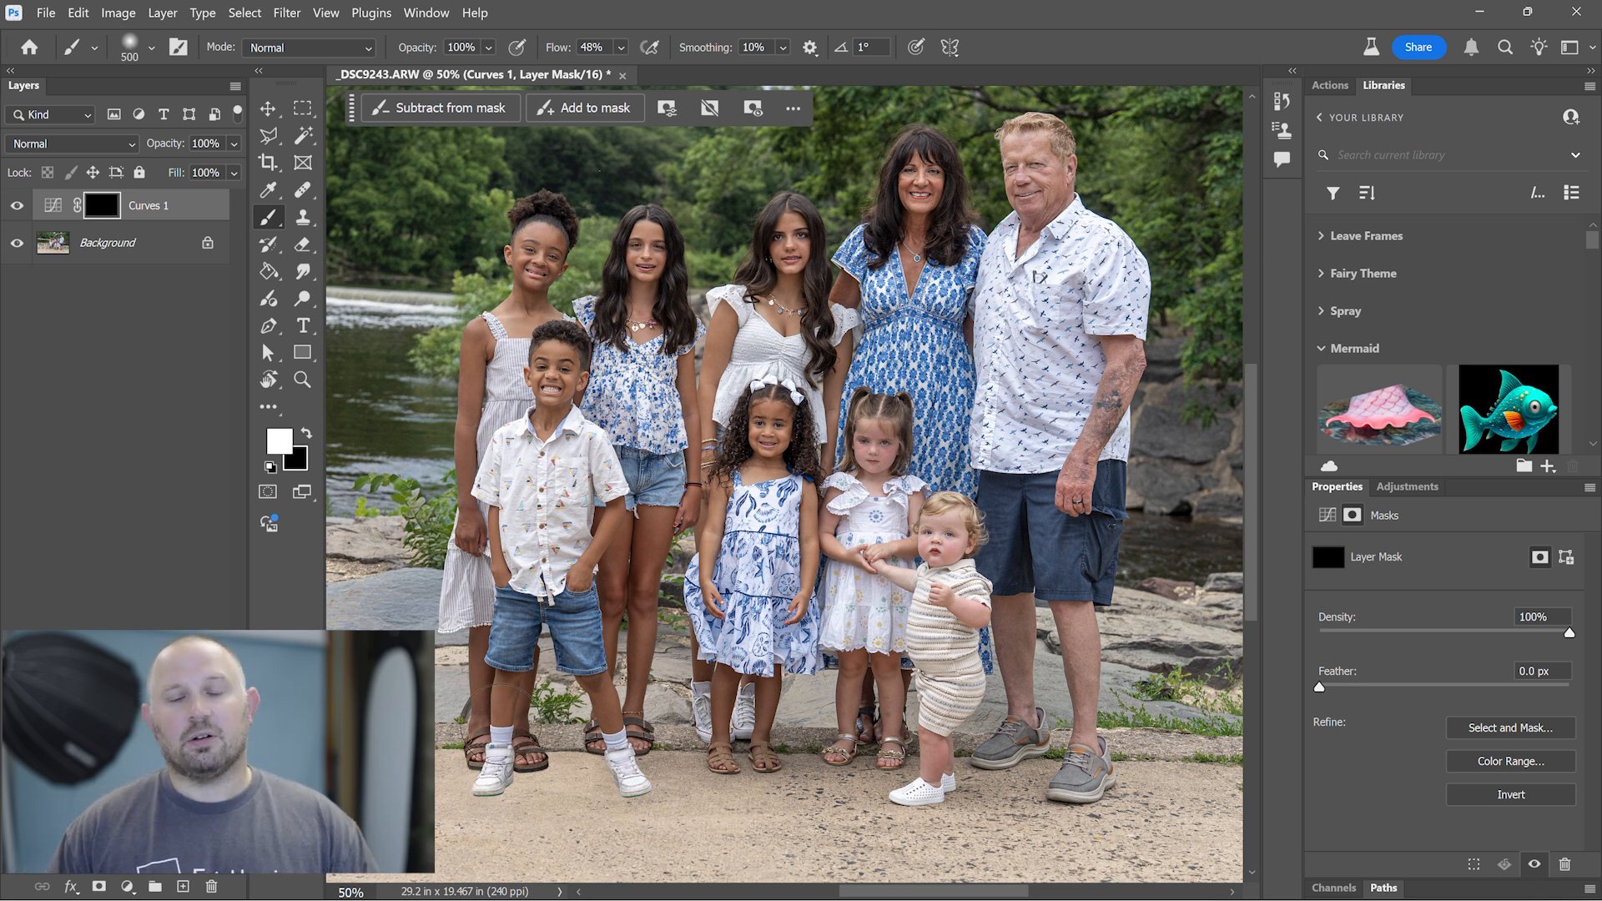
key("bracketright")
key("bracketright")
key("bracketright")
key("bracketright")
key("bracketright")
left_click(160, 243)
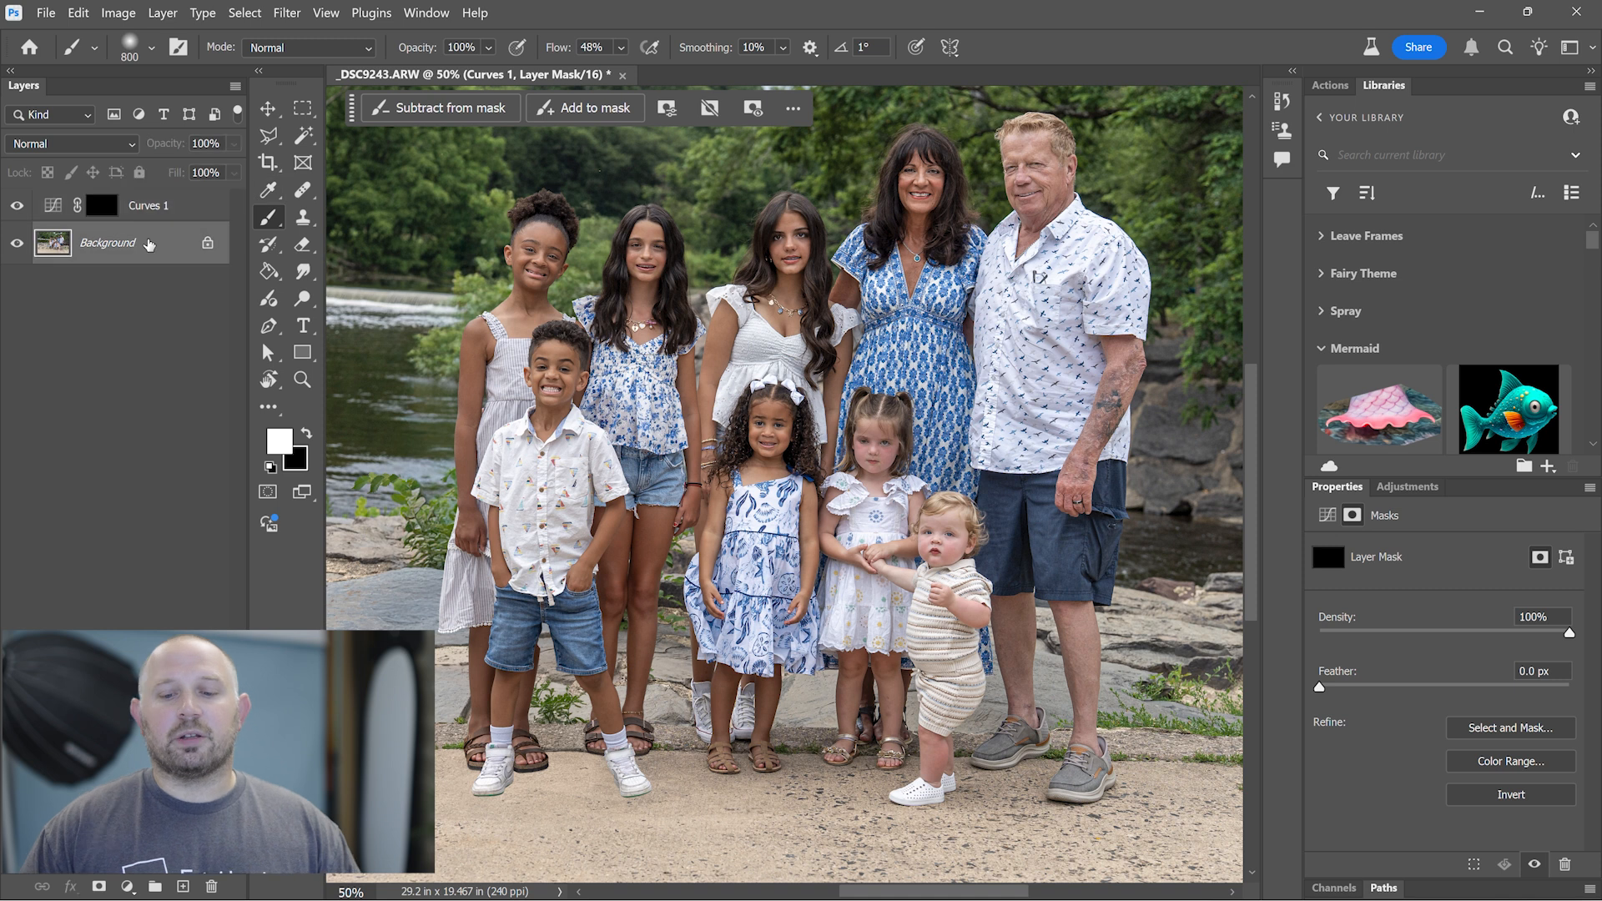
left_click(444, 107)
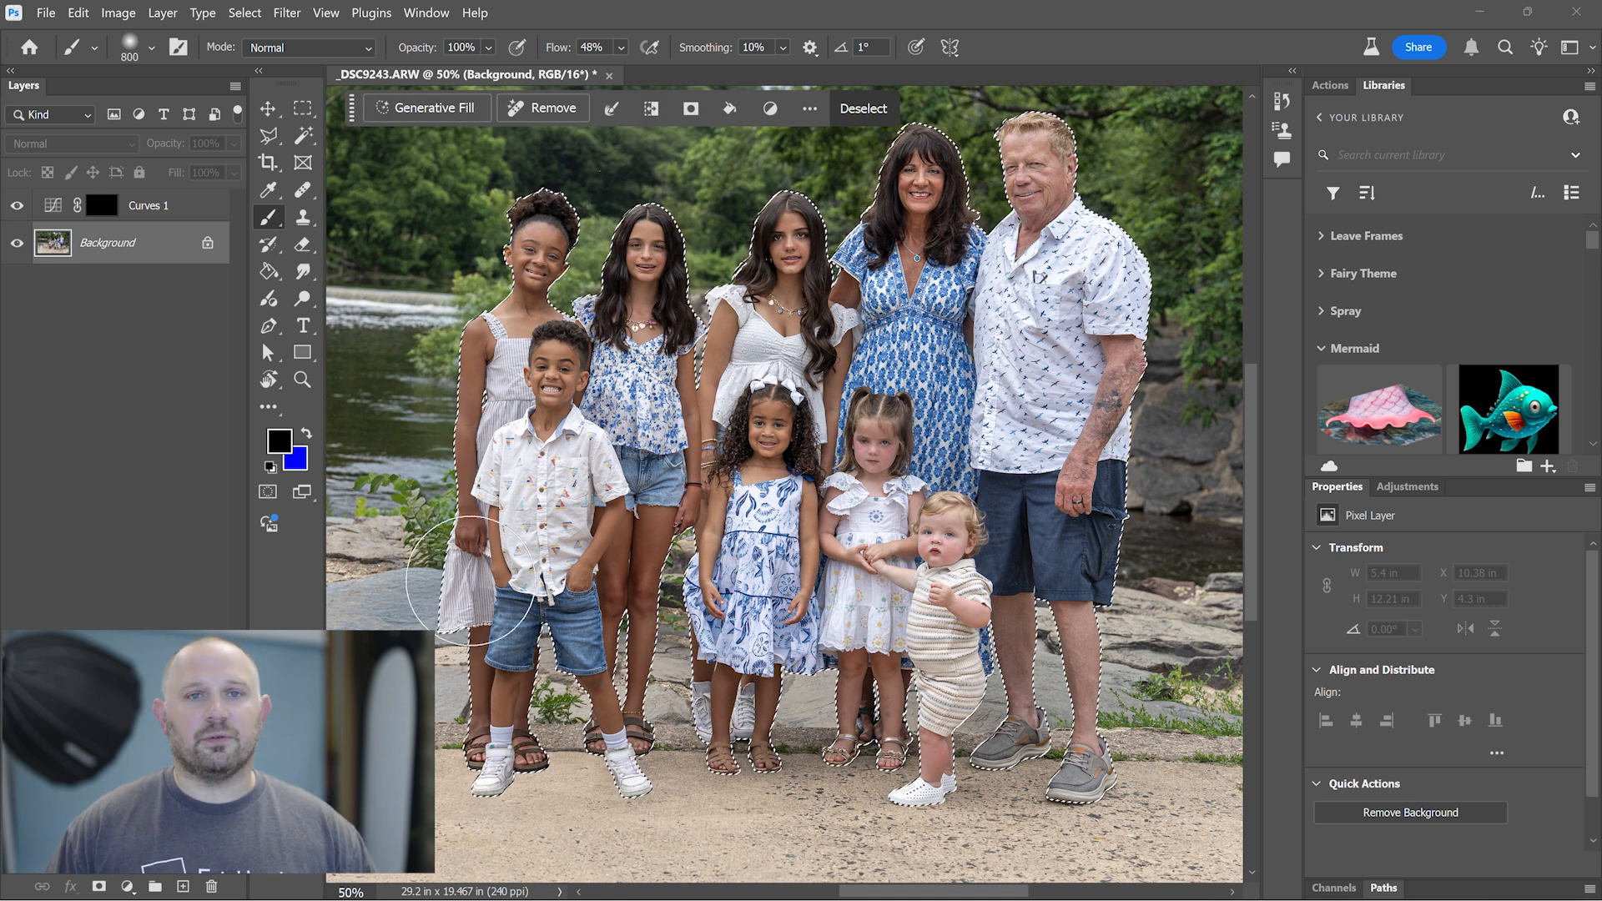
left_click(116, 214)
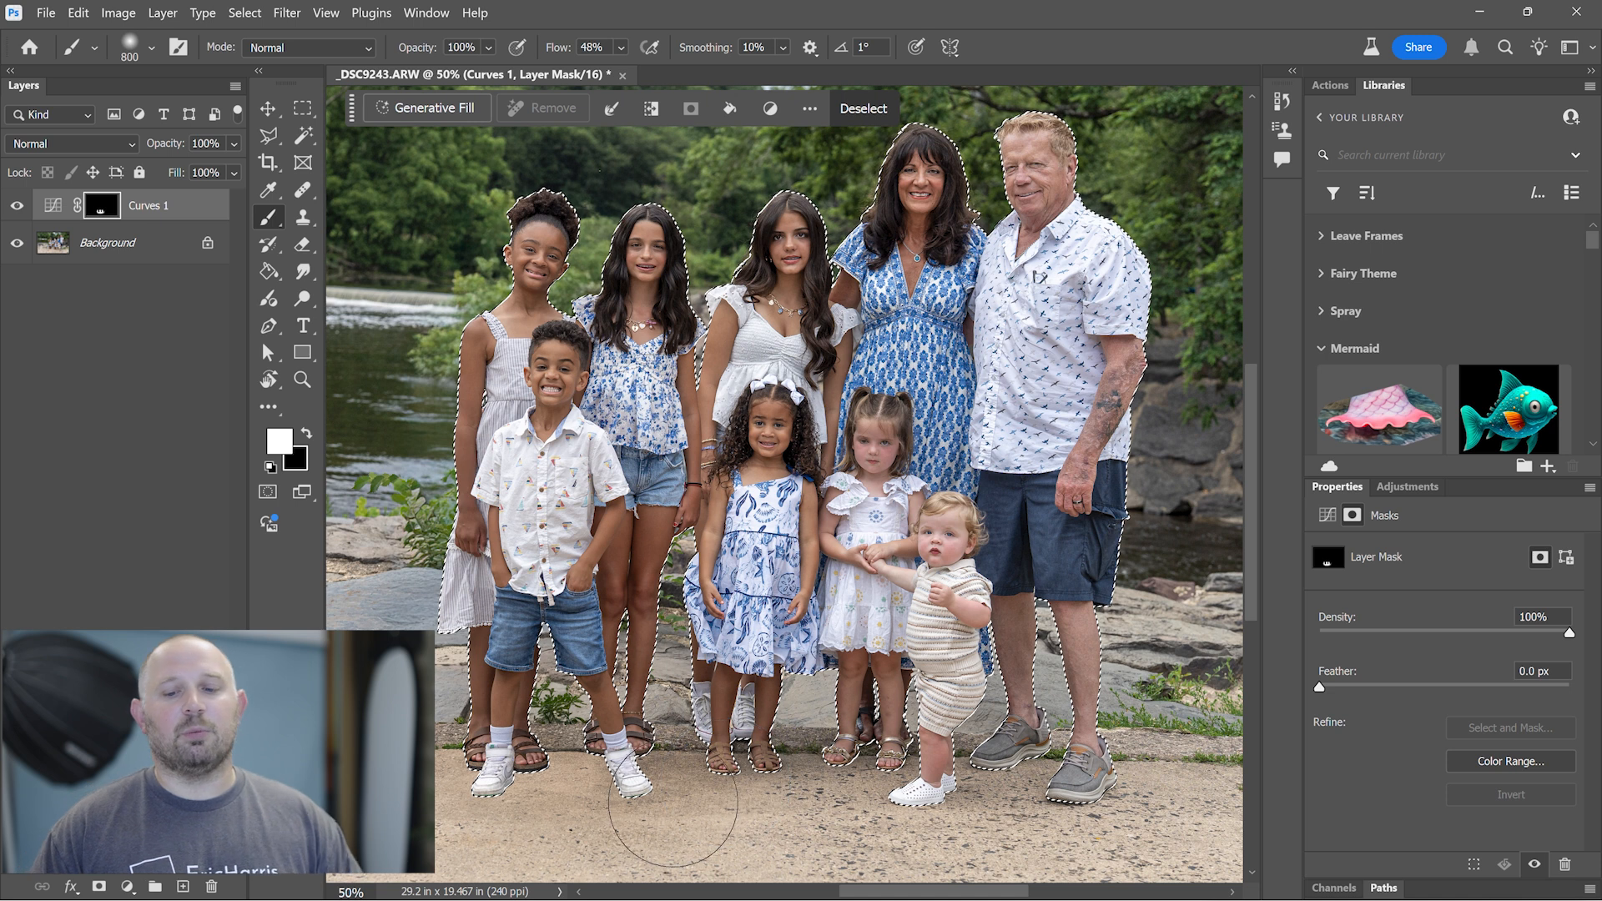
- Clear the selection around the people and return to the Brush tool with the whole photo in view
key("z")
left_click(661, 805, "alt")
left_click(661, 805, "alt")
left_click(661, 805, "alt")
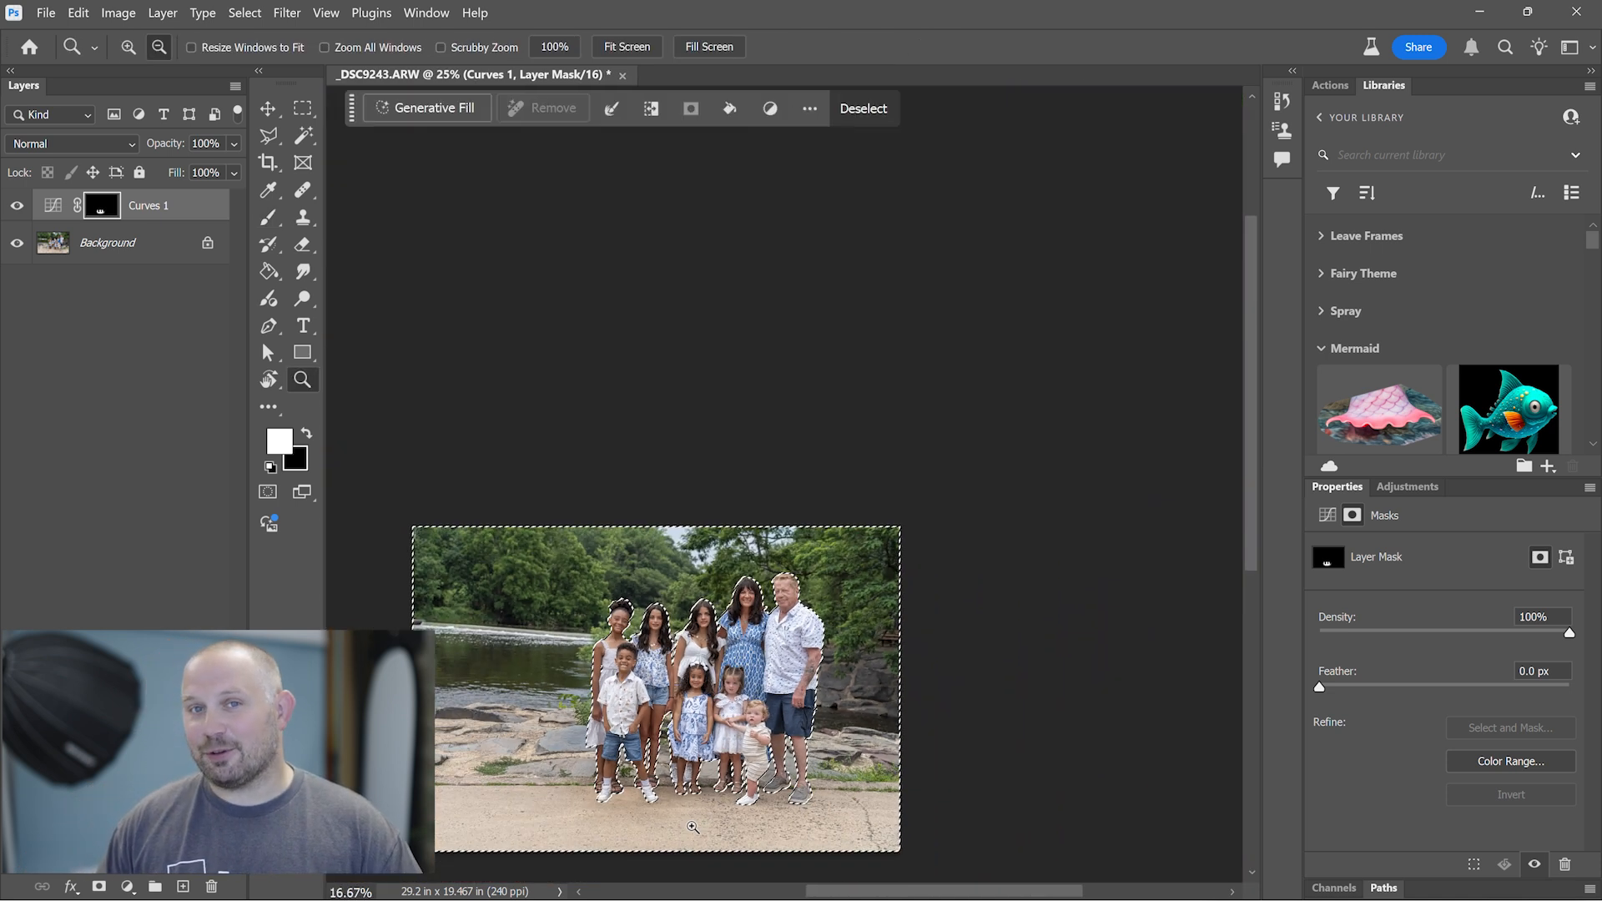
key("ctrl+d")
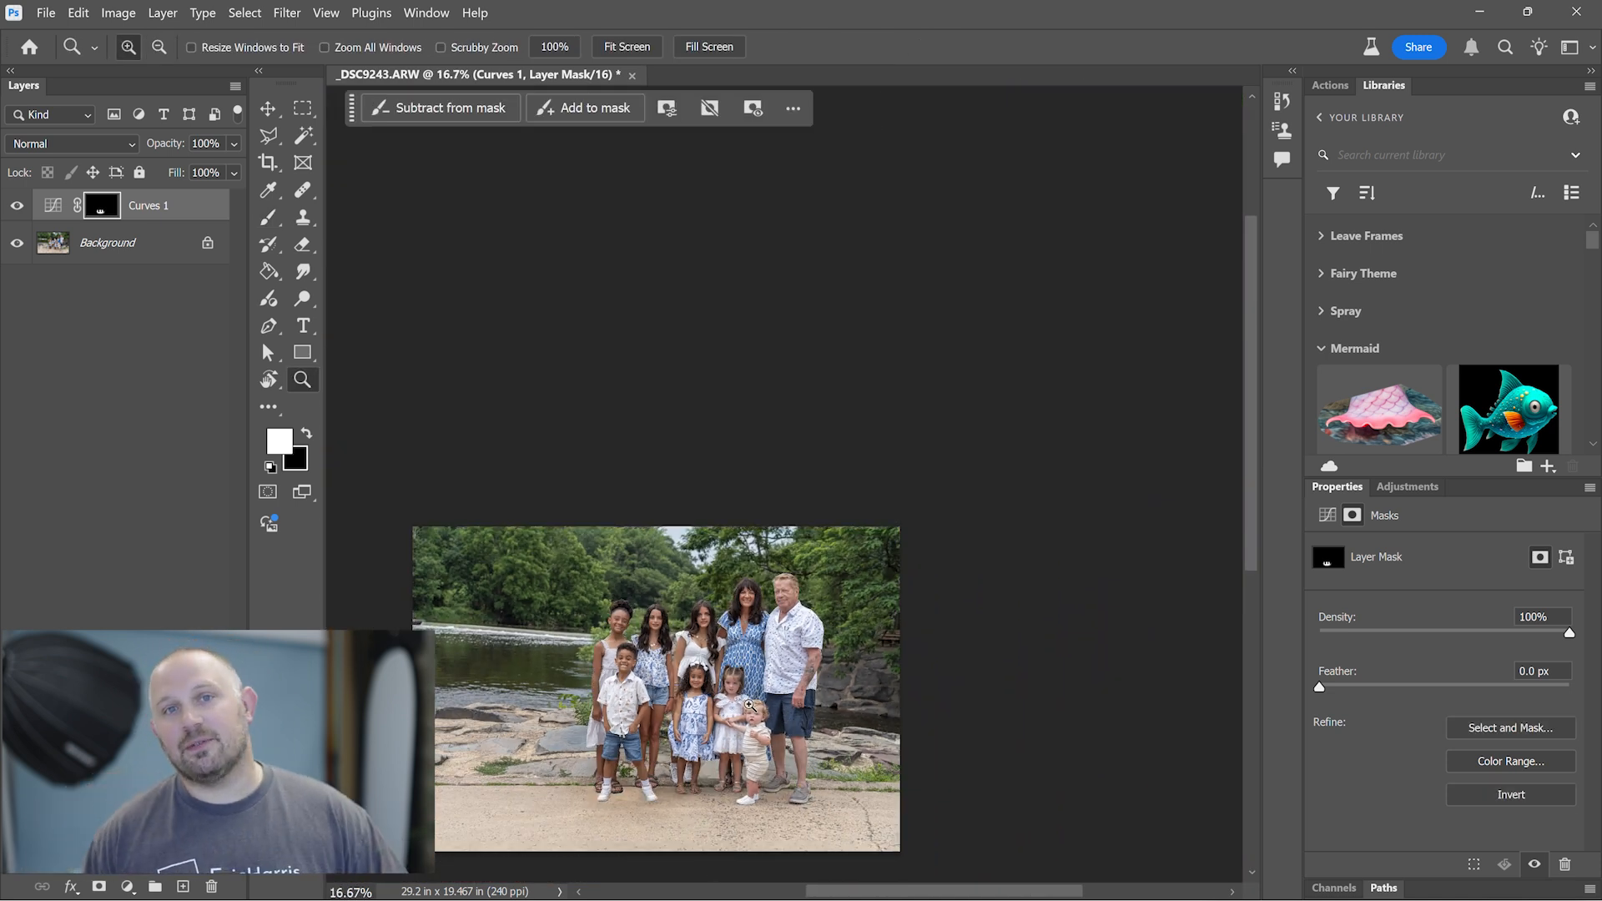
mouse_move(718, 689)
left_mouse_down()
mouse_move(889, 426)
mouse_move(915, 471)
mouse_move(843, 511)
left_mouse_up()
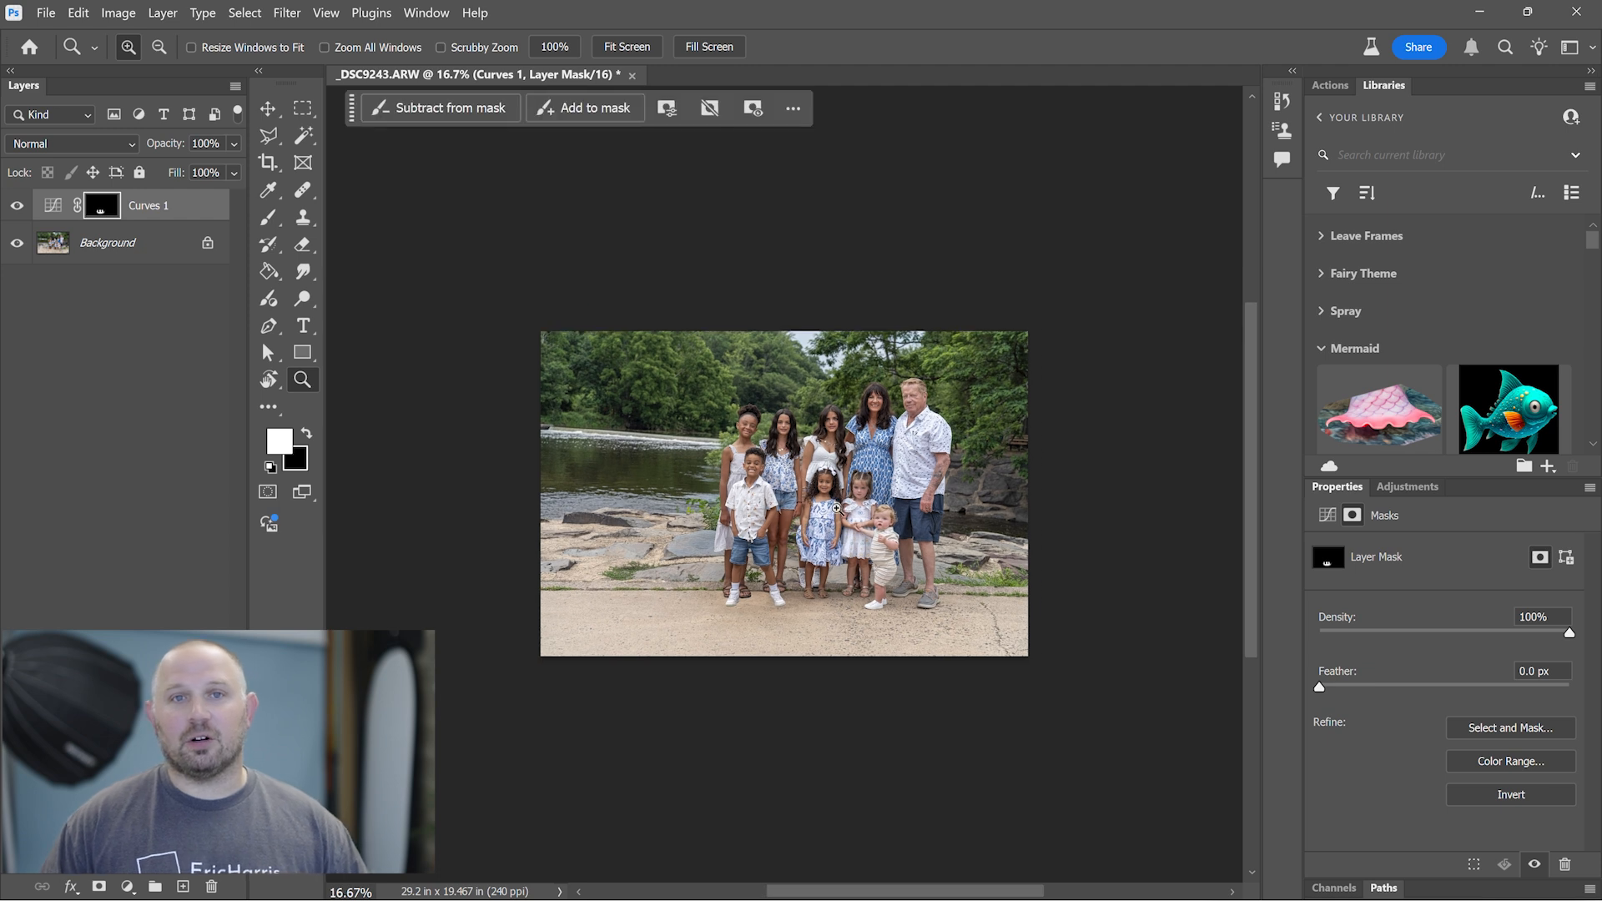
key("b")
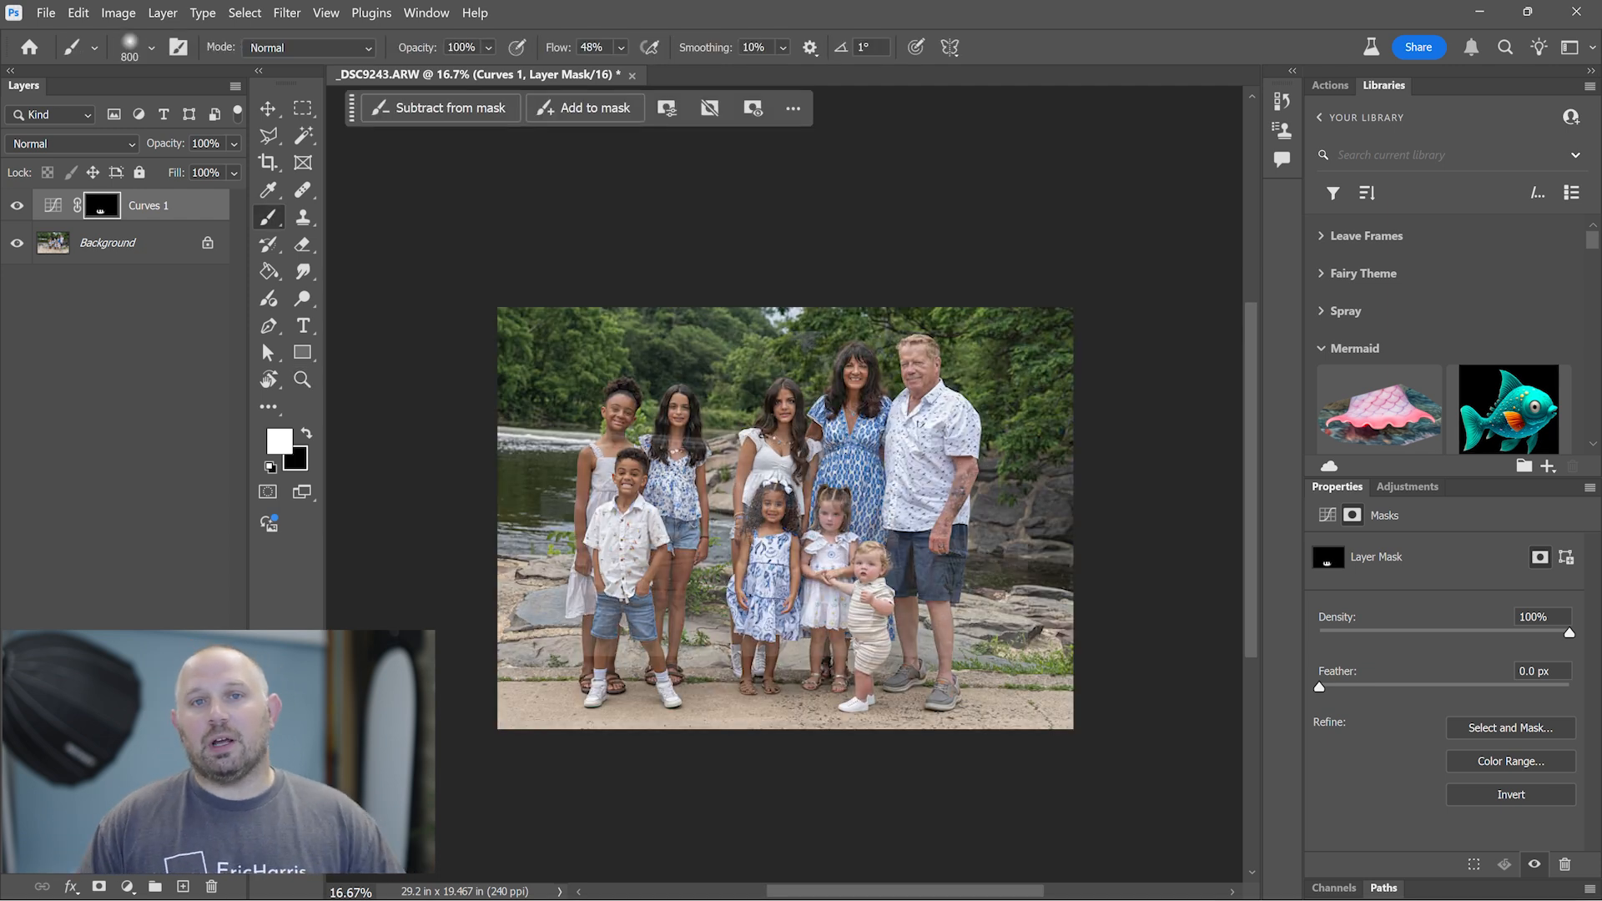